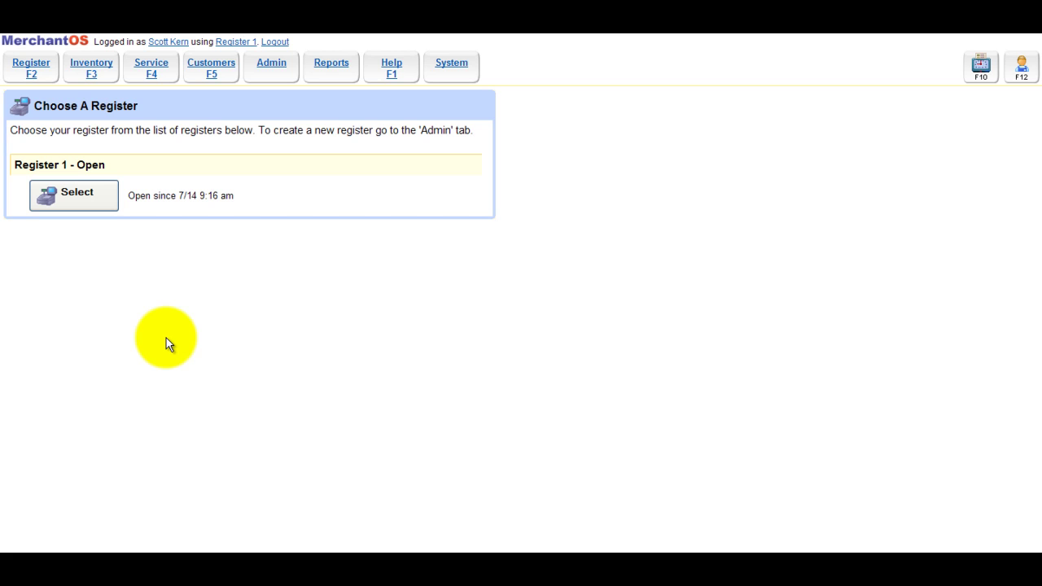
# - Open Shop Settings and keep the time zone as America/US Pacific
pyautogui.click(266, 82)
pyautogui.click(92, 146)
pyautogui.moveTo(249, 196); pyautogui.dragTo(131, 194)
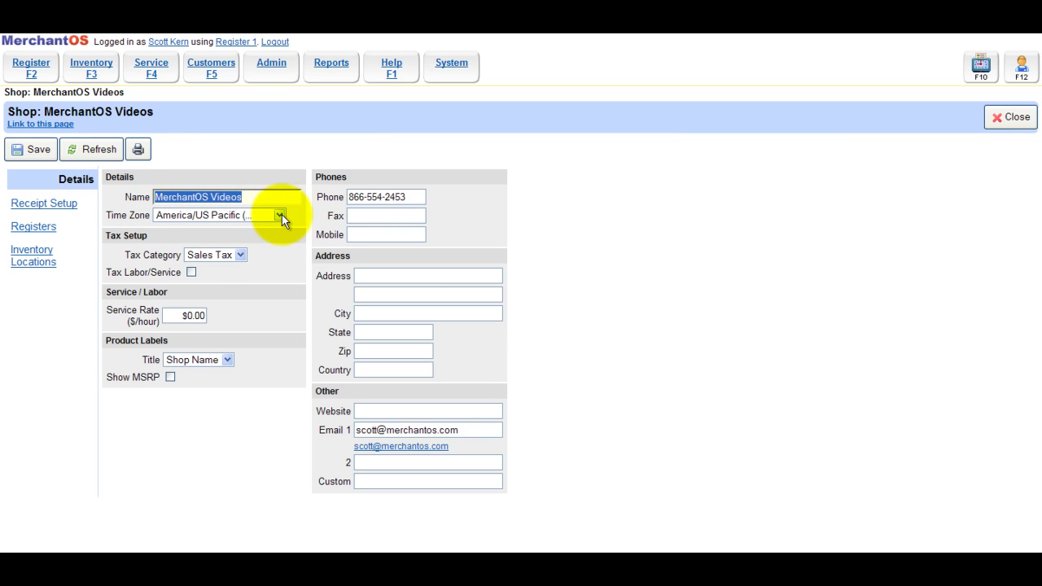
pyautogui.click(282, 215)
pyautogui.moveTo(282, 332)
pyautogui.mouseDown()
pyautogui.moveTo(284, 350)
pyautogui.moveTo(271, 342)
pyautogui.mouseUp()
pyautogui.click(231, 357)
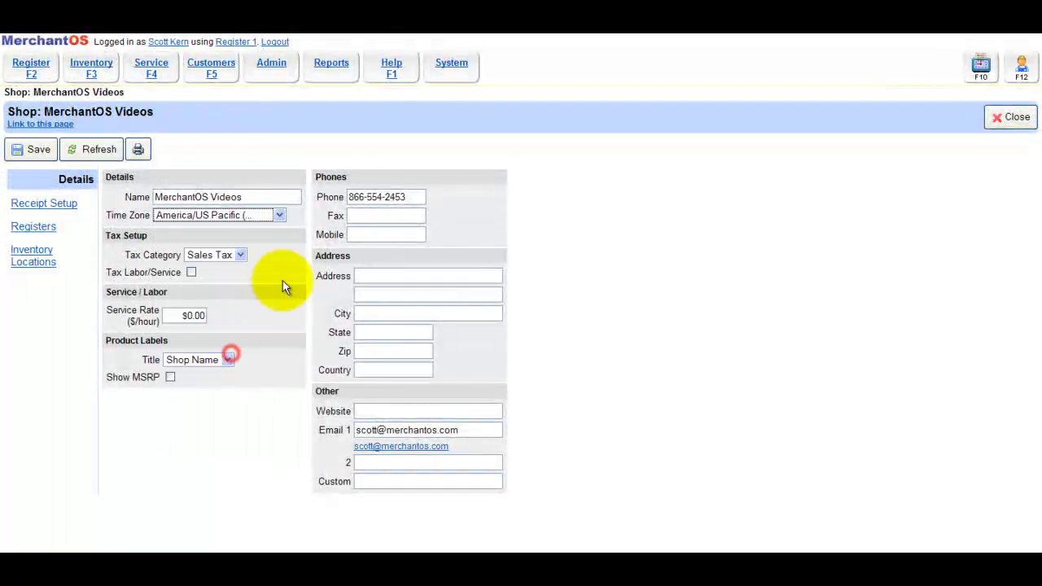
# - Keep Sales Tax as the tax category, toggle labor/service taxing, and set the service rate to $50.00
pyautogui.click(239, 255)
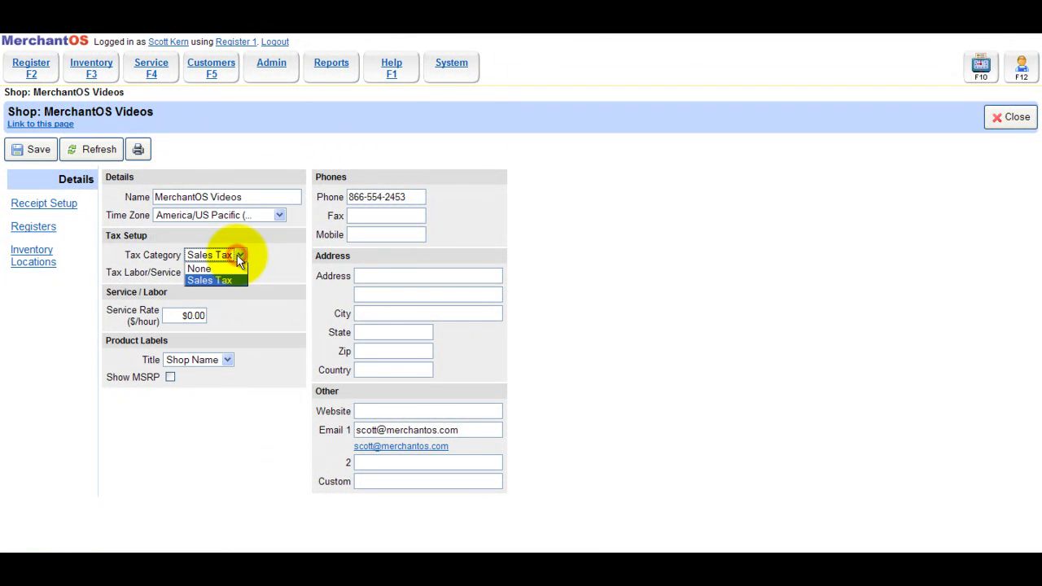
pyautogui.click(237, 255)
pyautogui.click(191, 272)
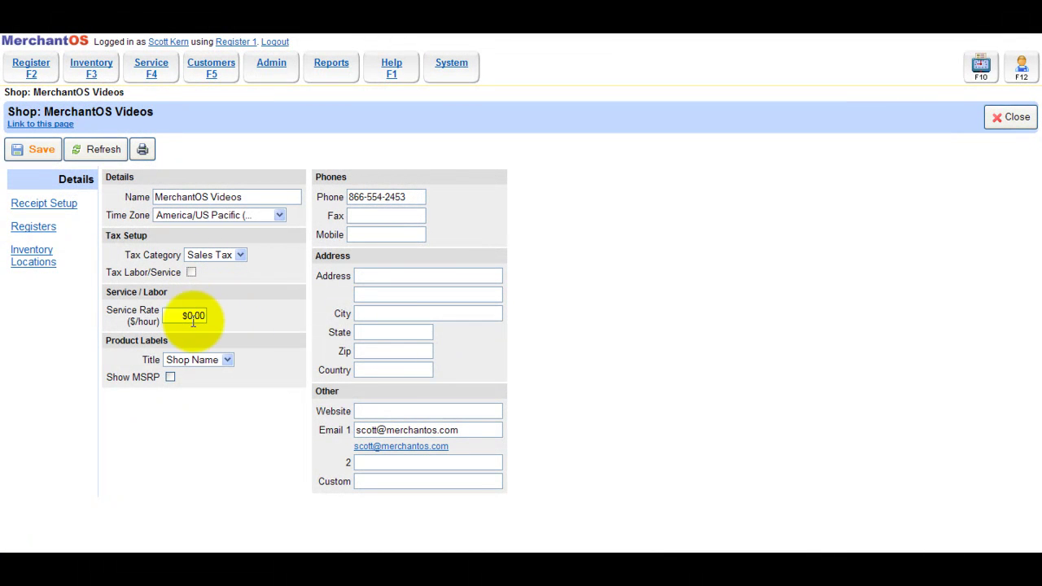
pyautogui.moveTo(178, 316); pyautogui.dragTo(217, 315)
pyautogui.write('50')
pyautogui.click(251, 393)
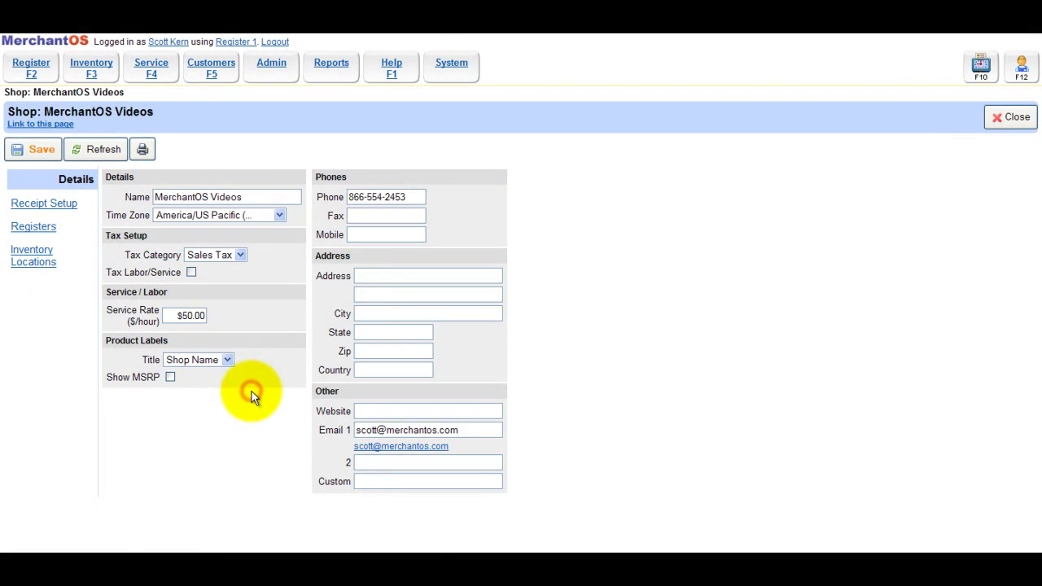
# - Enter the shop's street address, save, and check the receipt preview header
pyautogui.tripleClick(403, 197)
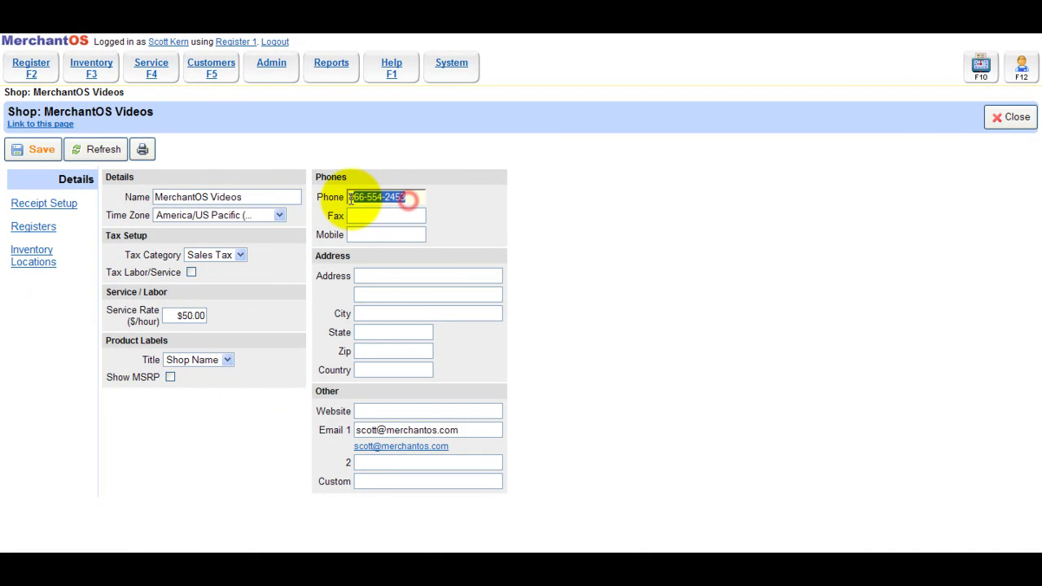
pyautogui.click(388, 276)
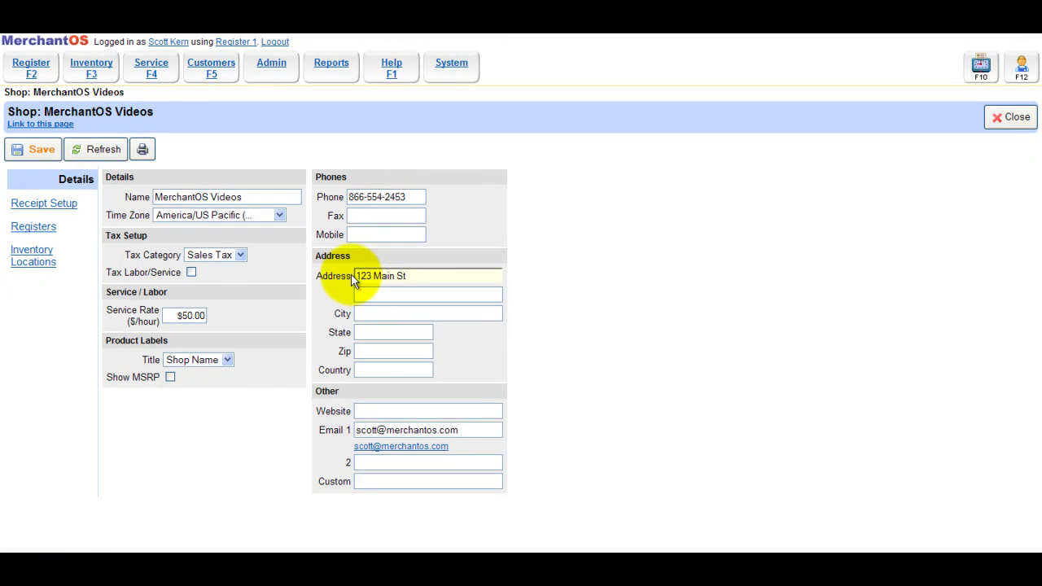
pyautogui.click(37, 149)
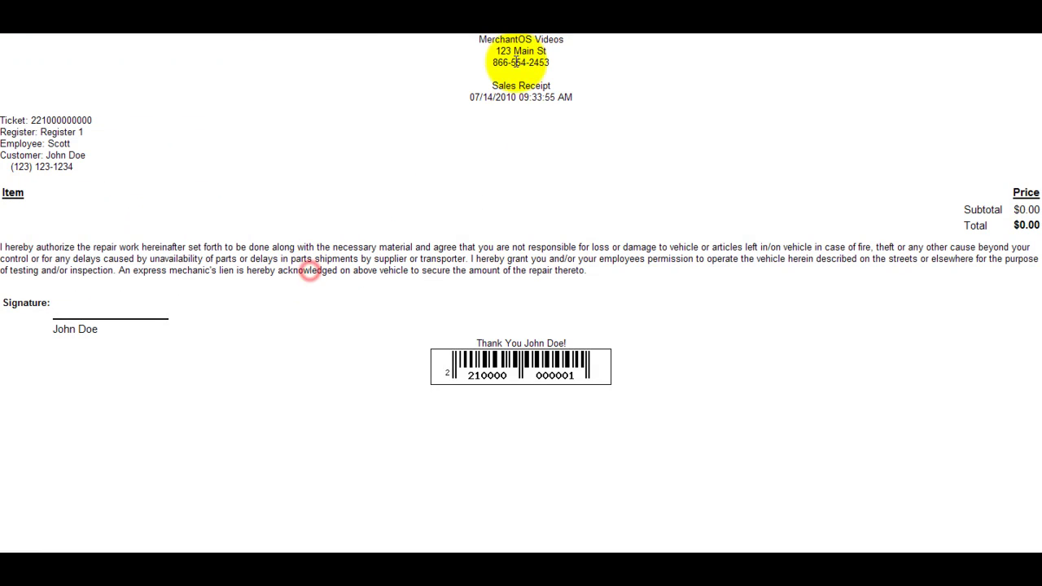
pyautogui.moveTo(479, 39); pyautogui.dragTo(562, 63)
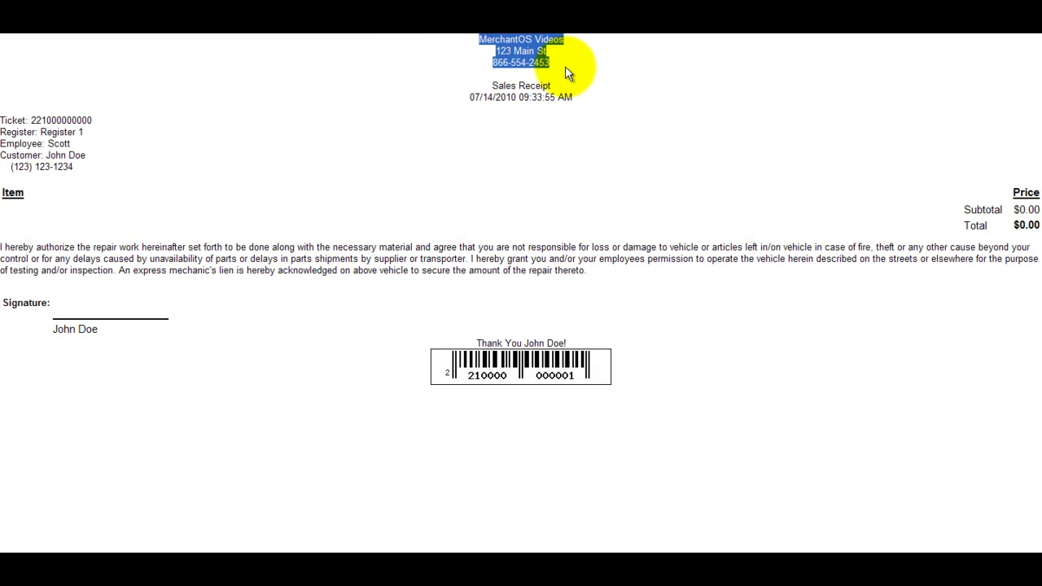
pyautogui.hotkey('ctrl', 'w')
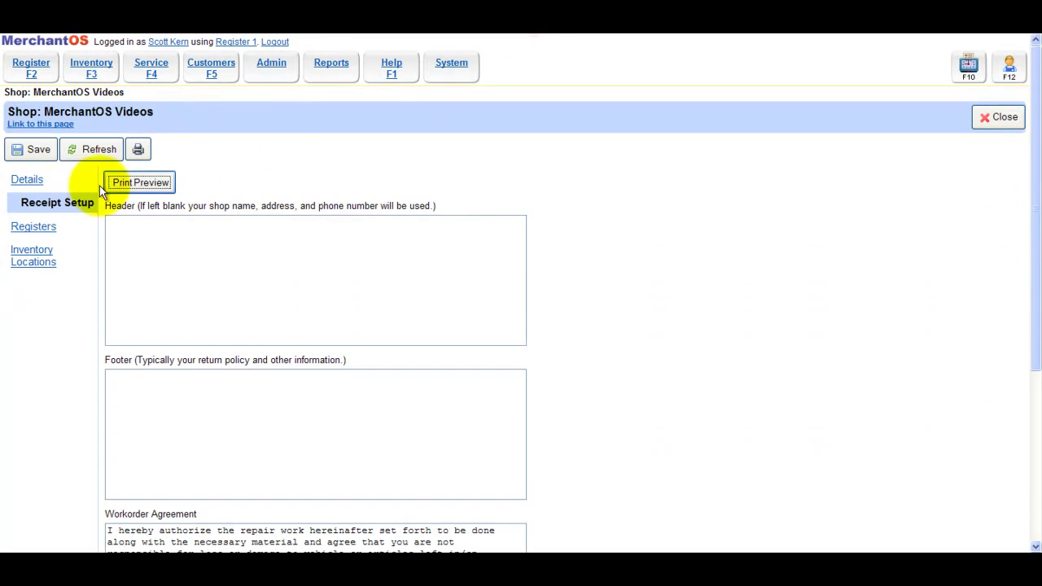
pyautogui.click(29, 179)
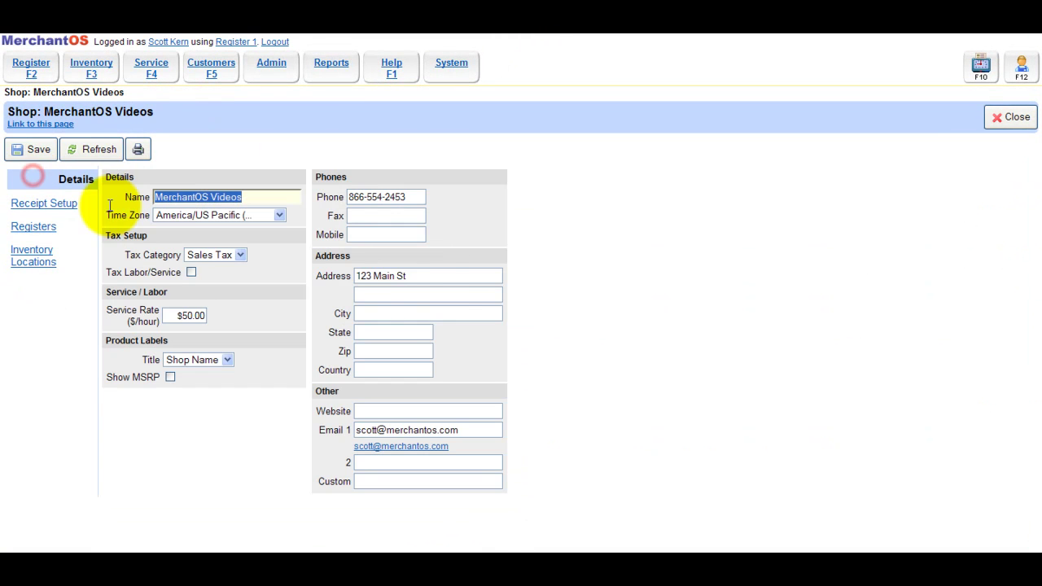
# - Fill in the shop's city and state, then save the address
pyautogui.click(403, 314)
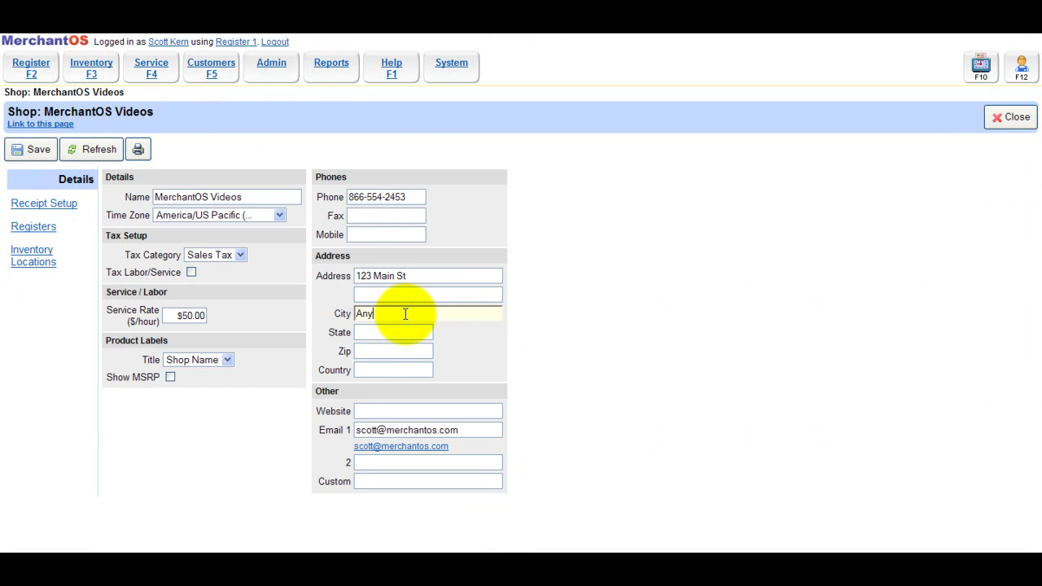
pyautogui.write('Anywhere')
pyautogui.press('Tab')
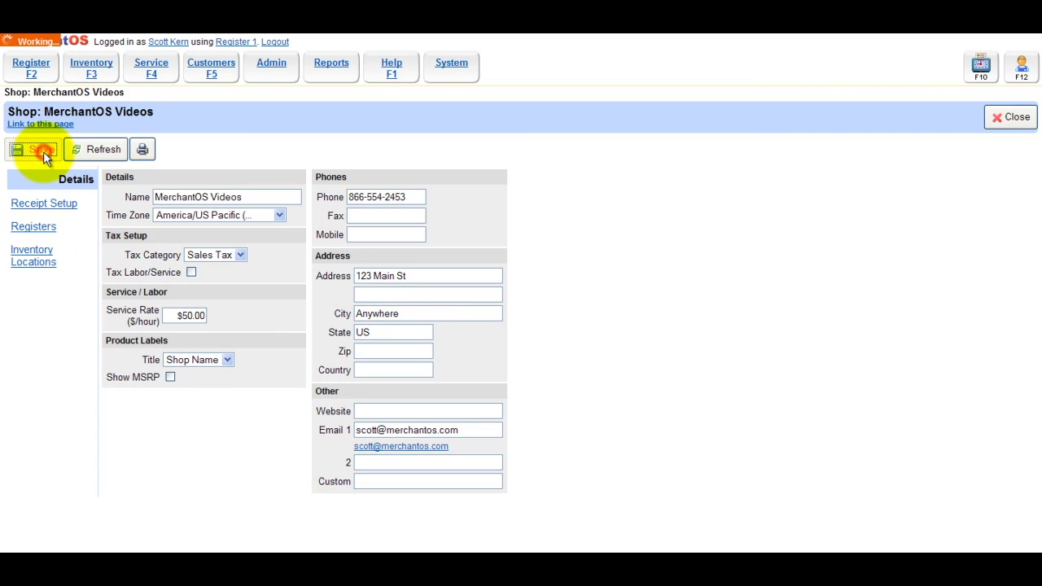
pyautogui.click(41, 151)
# - Preview a sample receipt from Receipt Setup to confirm the address in the header
pyautogui.click(60, 203)
pyautogui.click(127, 185)
pyautogui.click(326, 272)
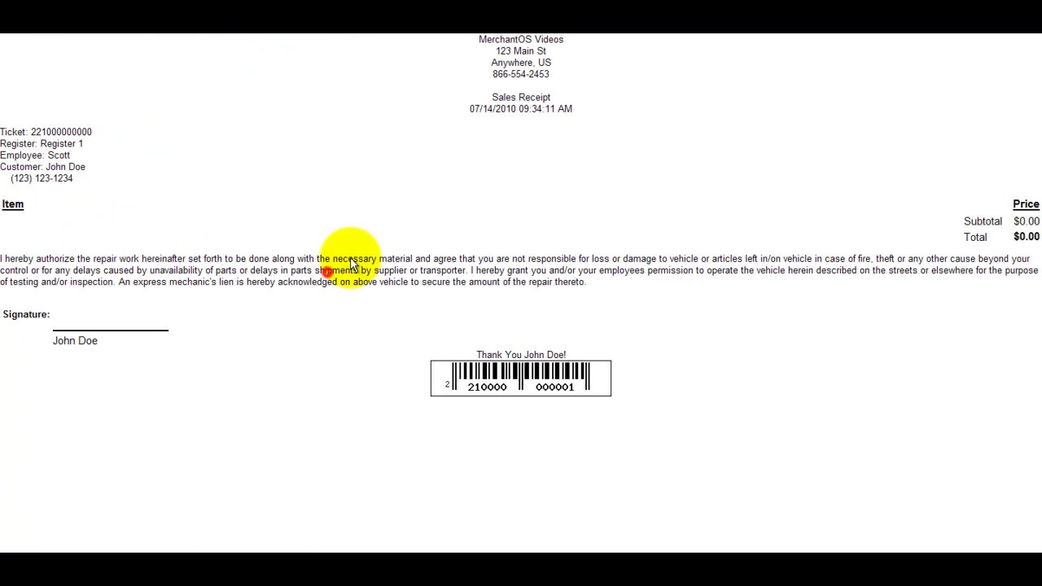
pyautogui.moveTo(478, 40); pyautogui.dragTo(616, 80)
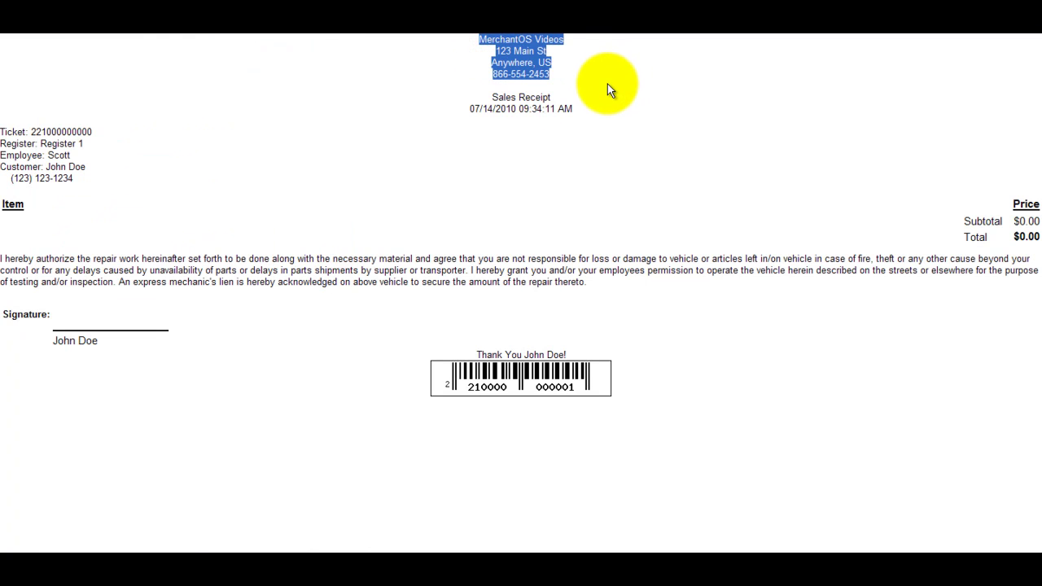
pyautogui.click(529, 35)
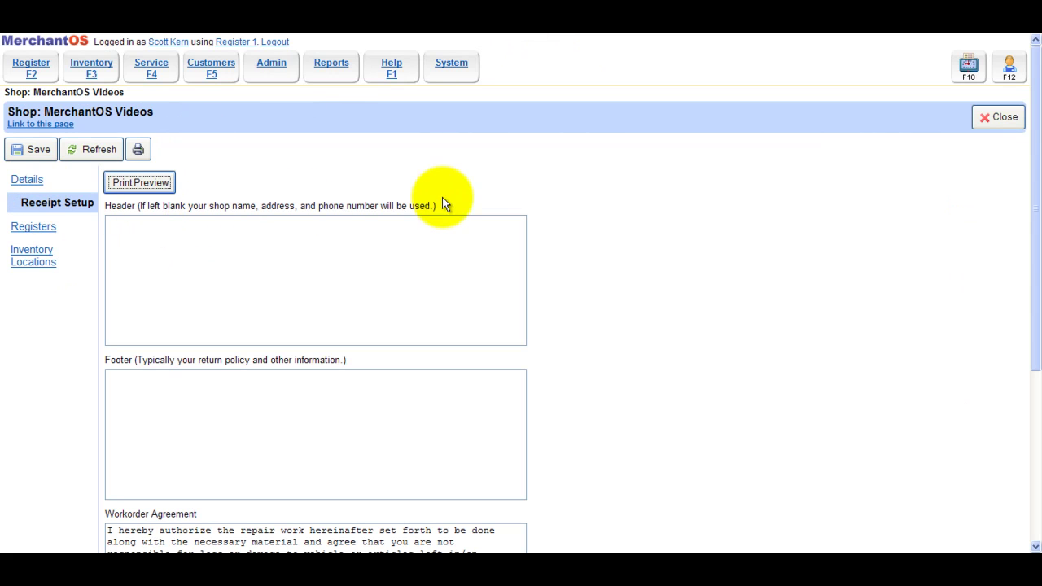
pyautogui.moveTo(456, 205); pyautogui.dragTo(104, 201)
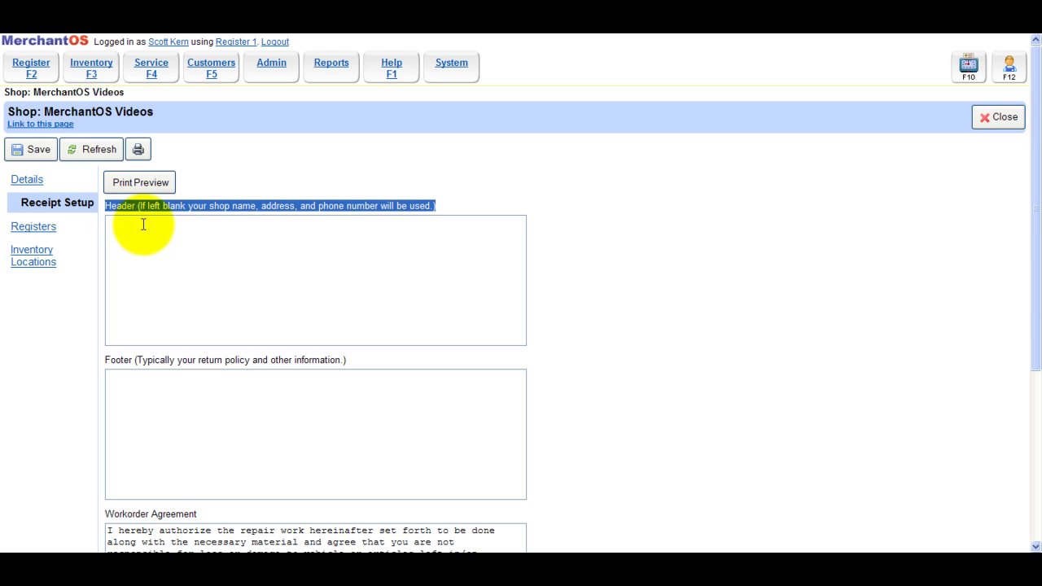
pyautogui.click(148, 228)
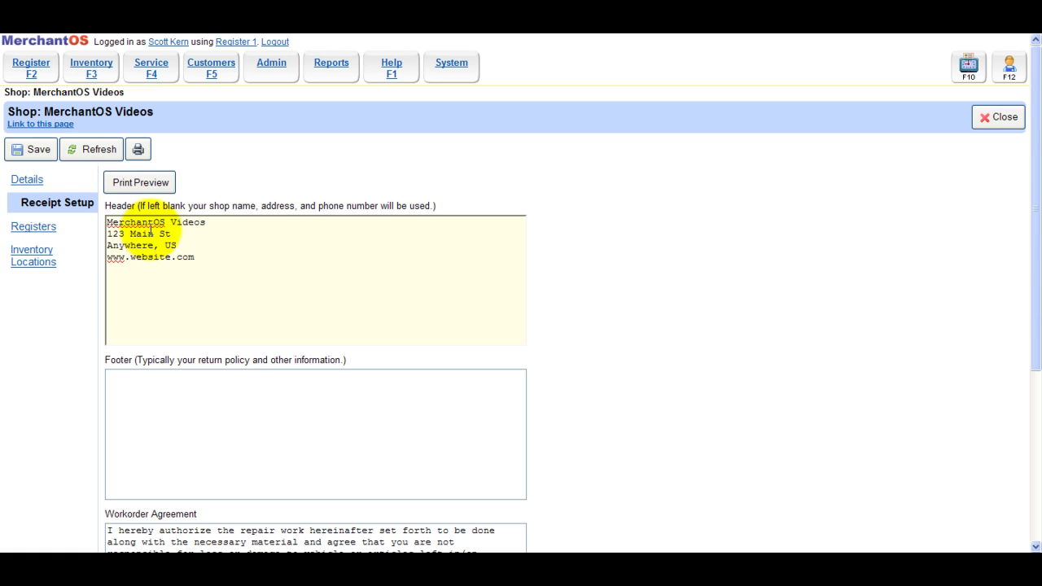
pyautogui.click(32, 149)
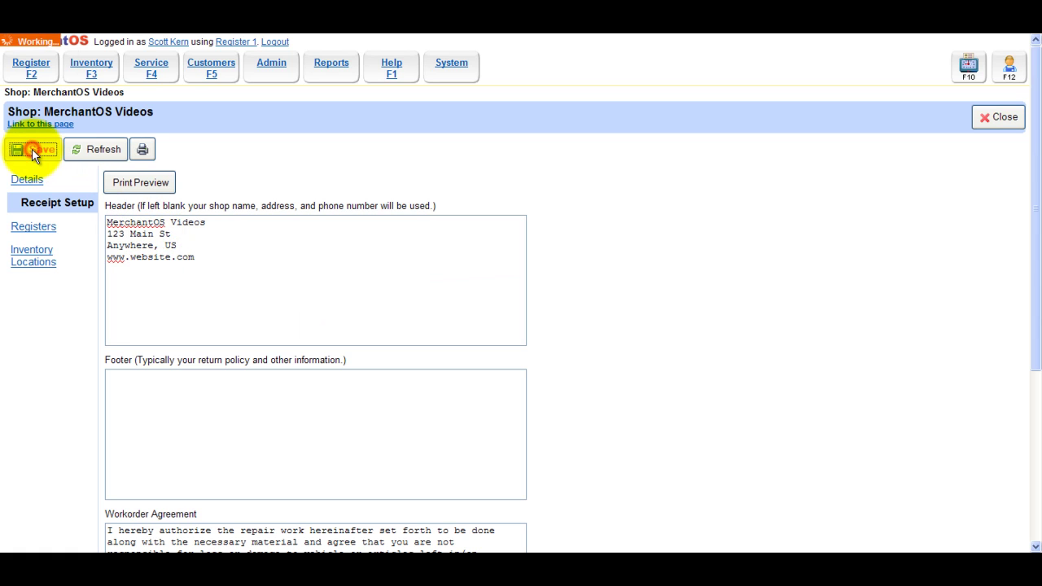
# - Preview the receipt with the four header lines, then select the whole header text
pyautogui.click(122, 185)
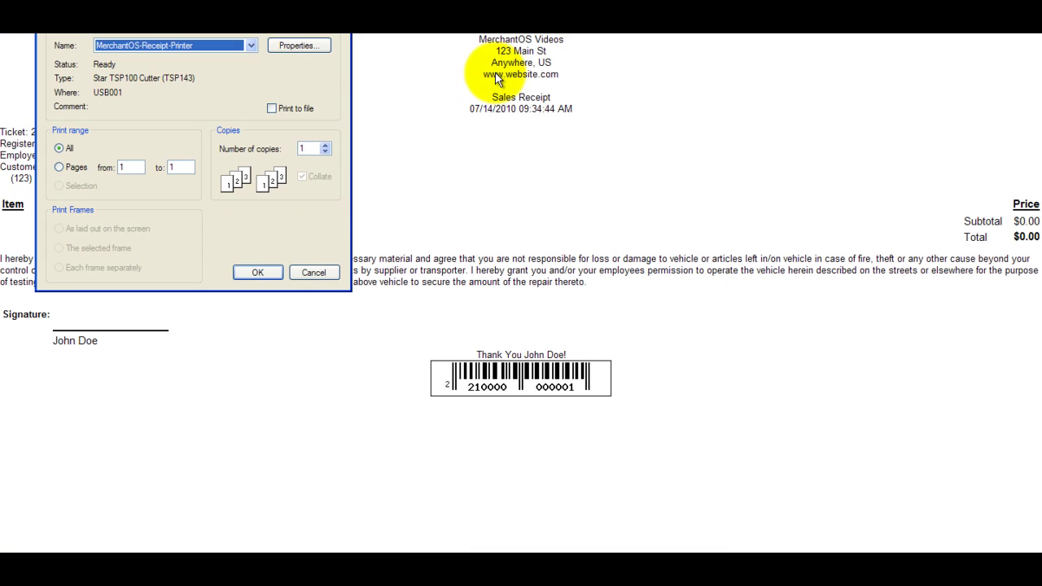
pyautogui.click(331, 273)
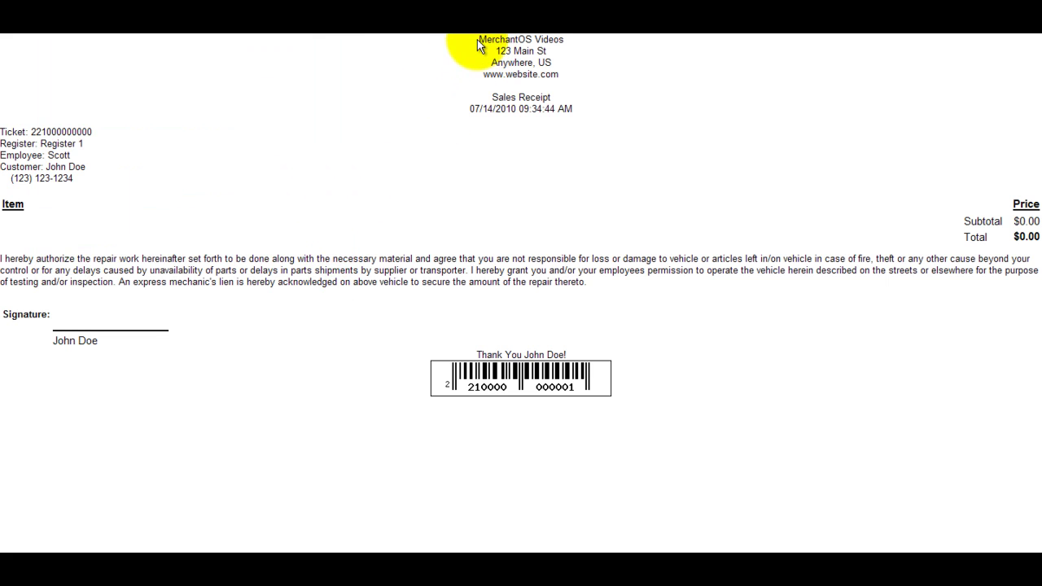
pyautogui.moveTo(477, 42); pyautogui.dragTo(576, 78)
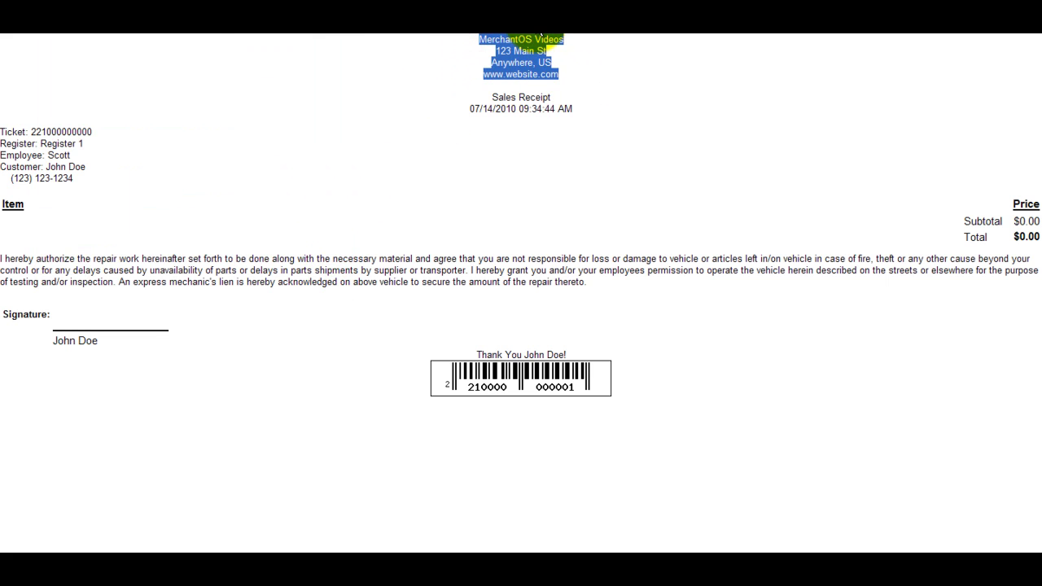
pyautogui.hotkey('alt', 'Tab')
pyautogui.click(206, 260)
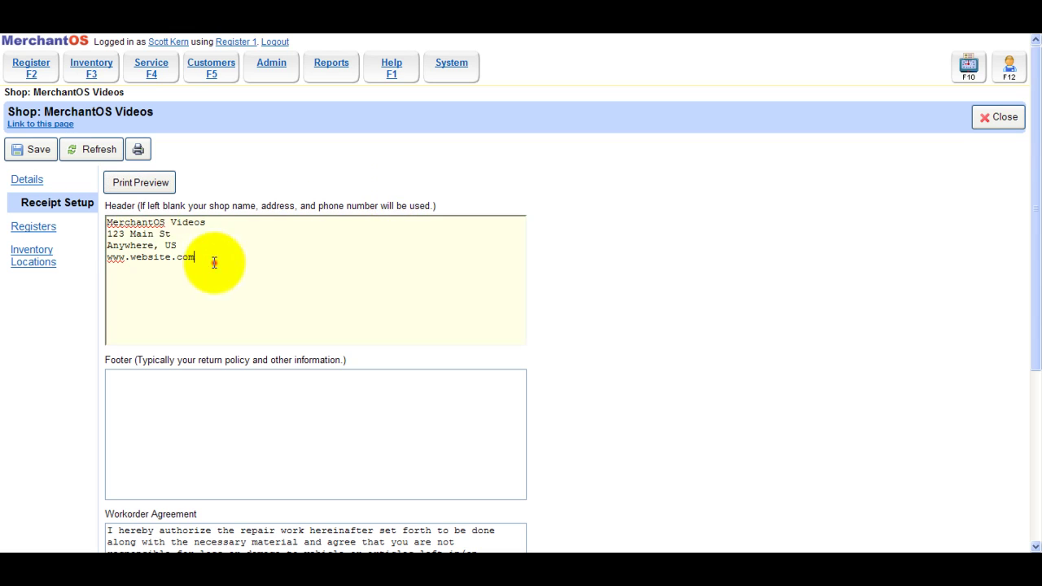
pyautogui.moveTo(205, 260); pyautogui.dragTo(94, 214)
# - Clear the receipt header, save it, and preview the default header
pyautogui.press('BackSpace')
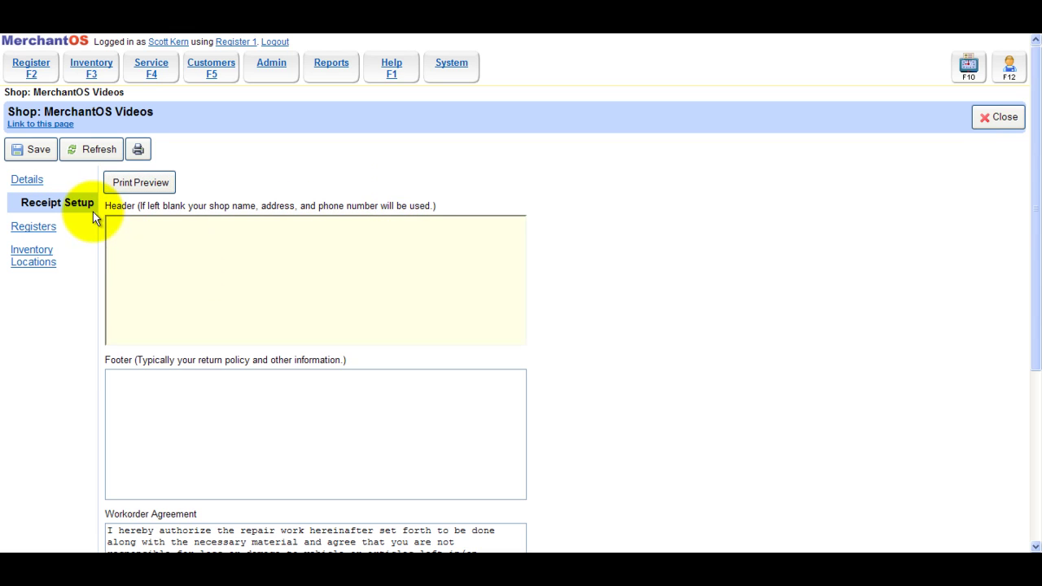
pyautogui.click(34, 149)
pyautogui.click(139, 184)
pyautogui.click(313, 273)
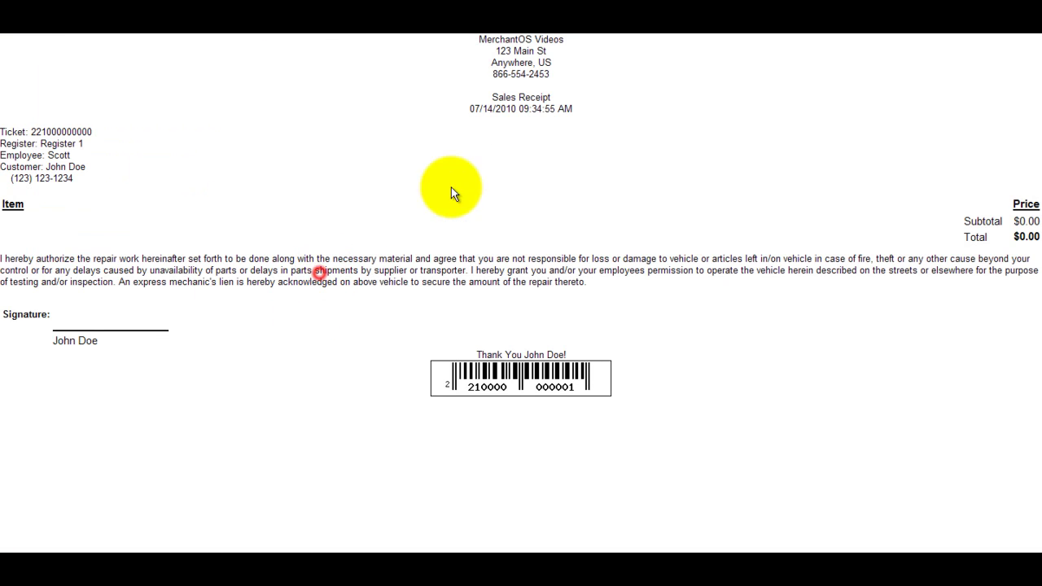
pyautogui.click(536, 30)
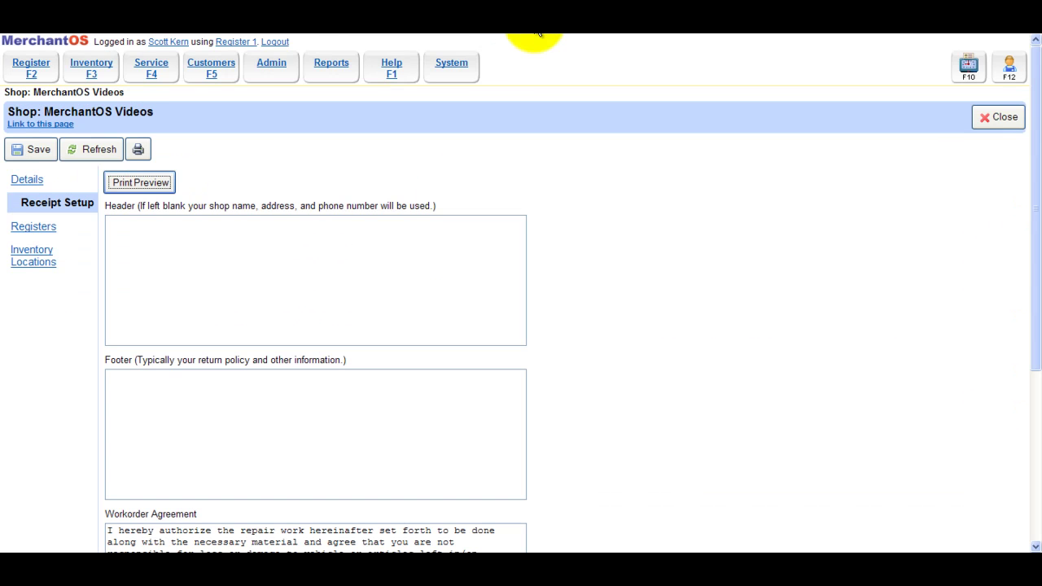
# - Enter the shop's ZIP code in the details and save
pyautogui.click(29, 180)
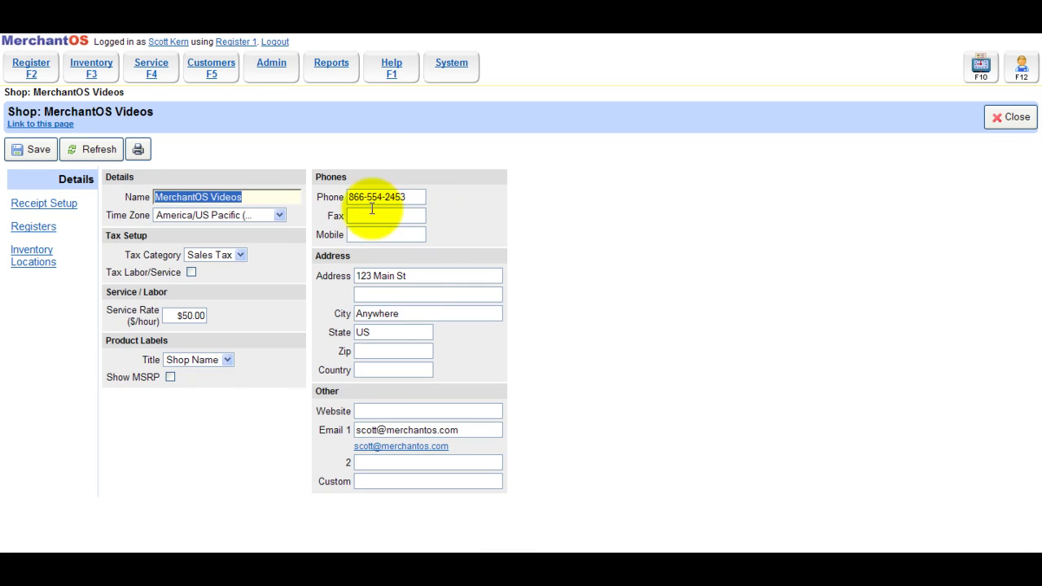
pyautogui.click(390, 353)
pyautogui.write('12345')
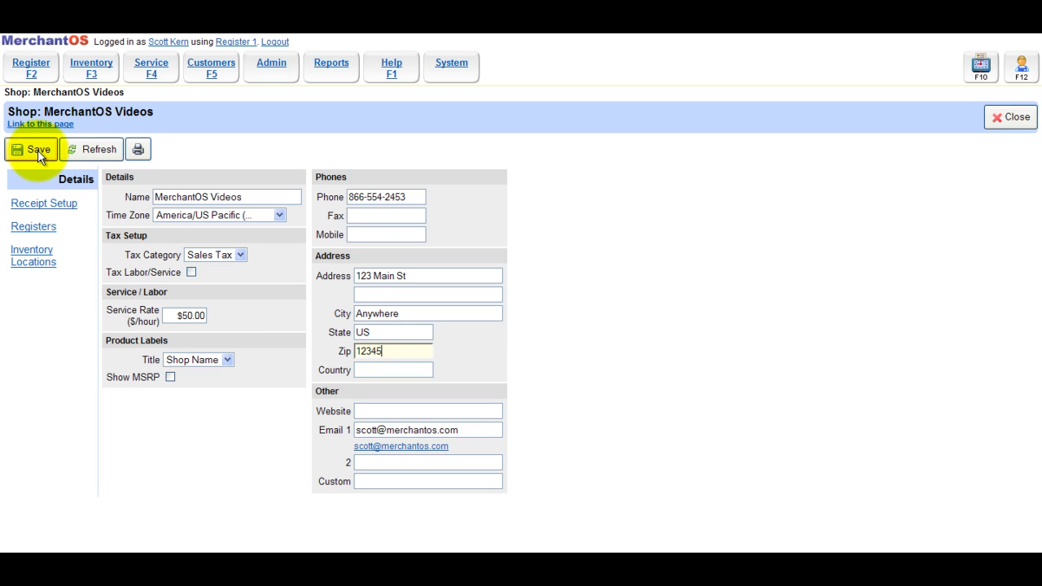
pyautogui.click(38, 150)
# - Preview the receipt again to confirm the ZIP code appears in the header
pyautogui.click(50, 203)
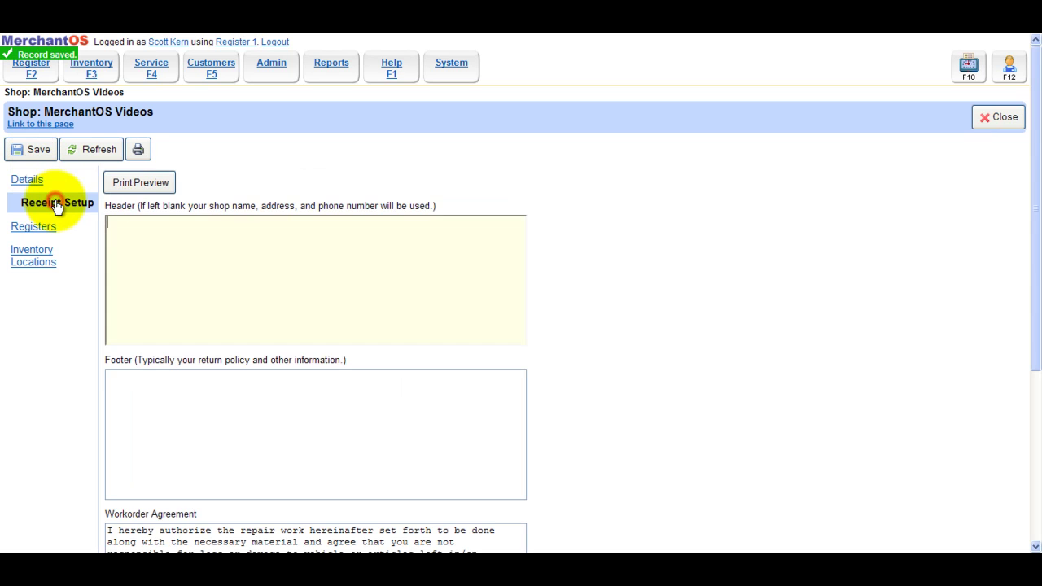
pyautogui.click(136, 180)
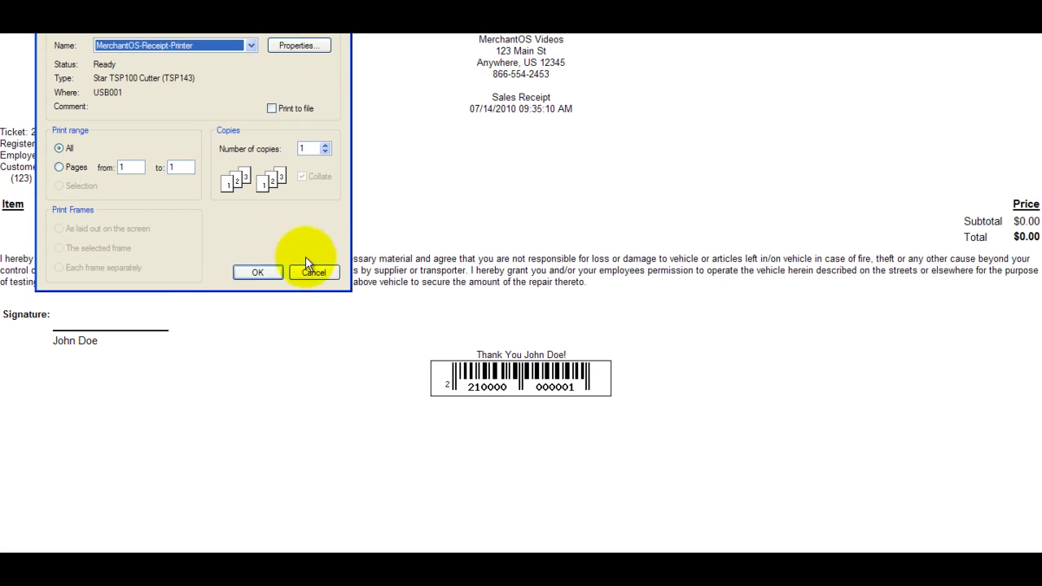
pyautogui.click(316, 272)
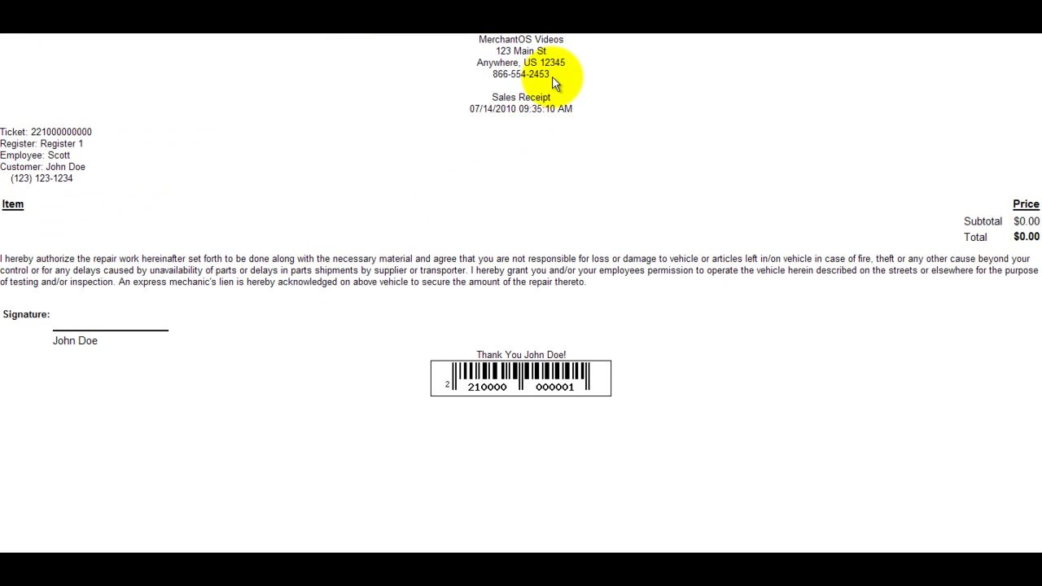
pyautogui.doubleClick(555, 63)
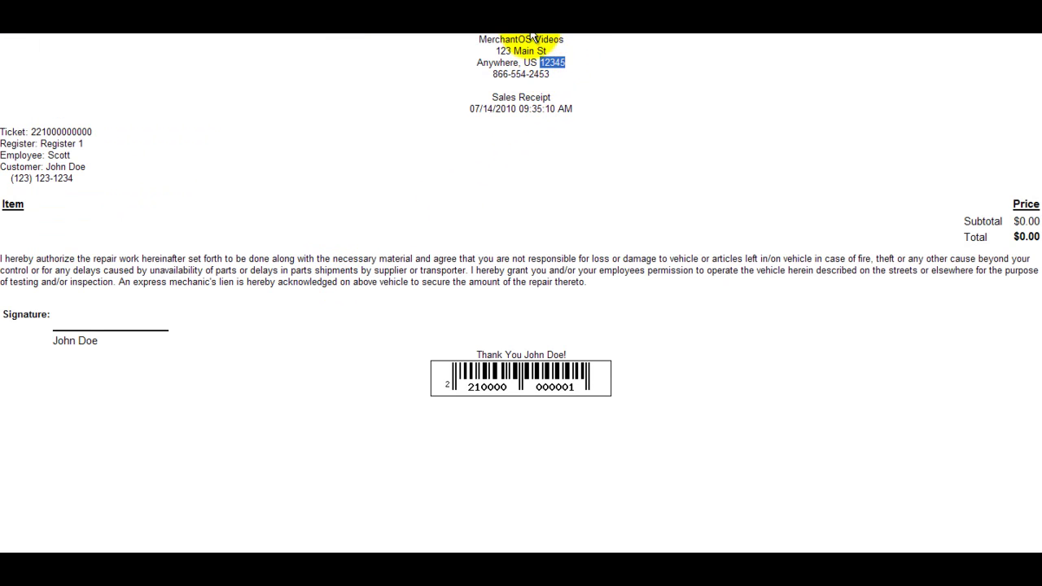
pyautogui.hotkey('alt', 'F4')
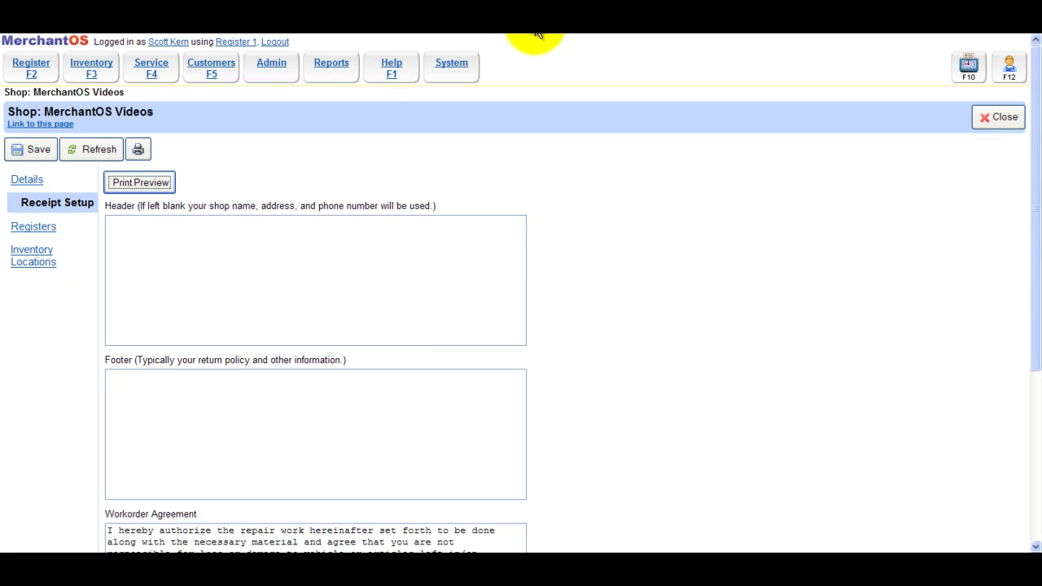
# - Compare the shop's contact e-mail with the one shown on the support request form
pyautogui.click(27, 180)
pyautogui.moveTo(477, 430); pyautogui.dragTo(333, 433)
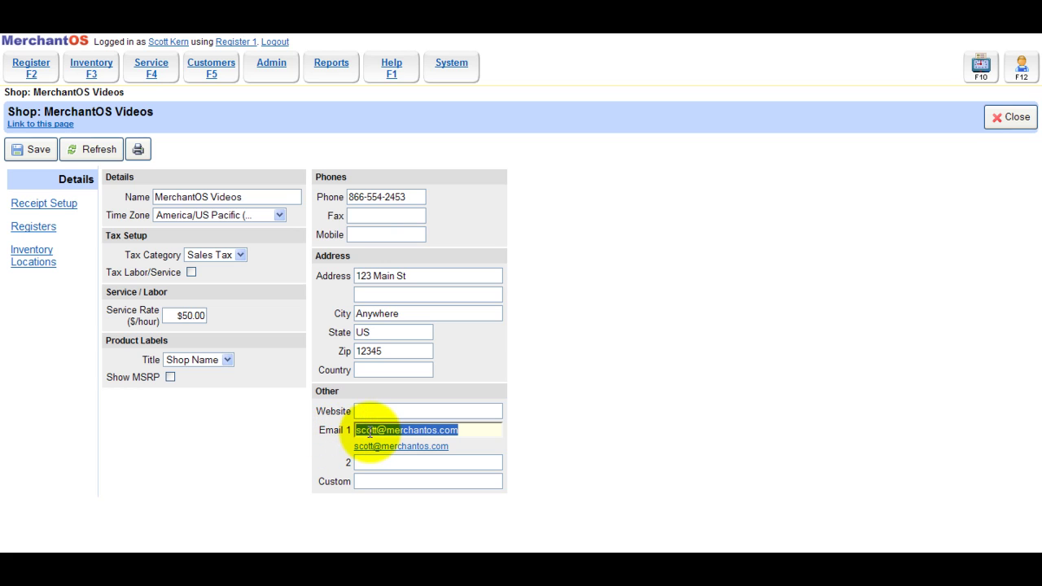
pyautogui.click(407, 67)
pyautogui.click(61, 155)
pyautogui.moveTo(597, 172); pyautogui.dragTo(452, 173)
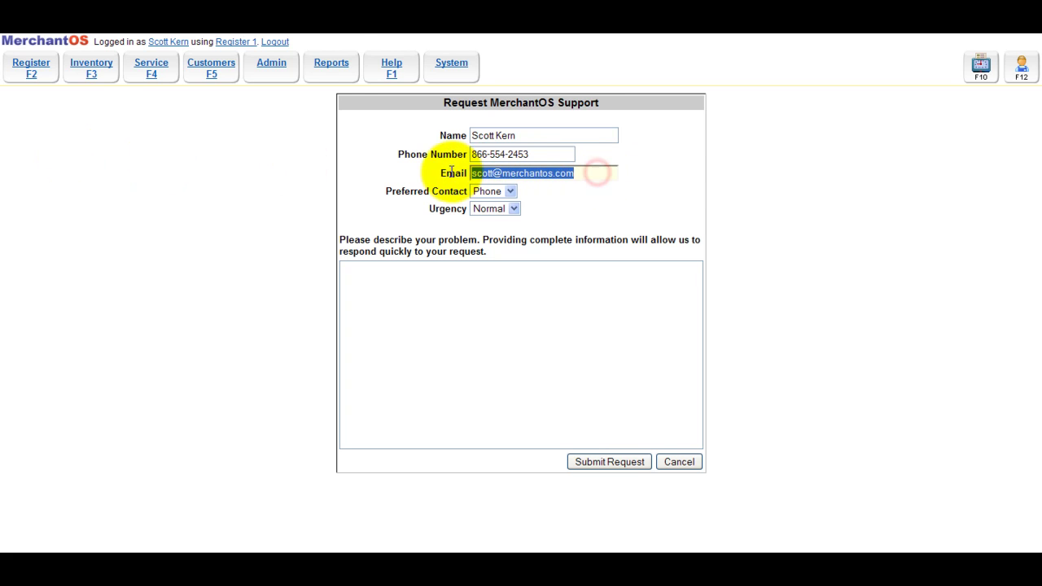
# - Change the name part of the shop e-mail, save, and check the support form uses it
pyautogui.click(277, 66)
pyautogui.click(94, 147)
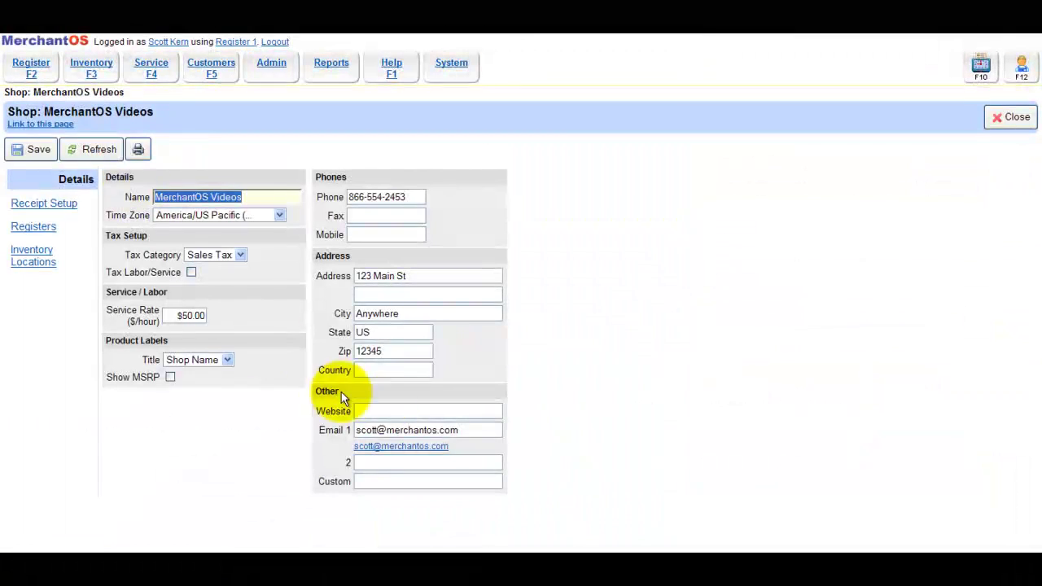
pyautogui.click(471, 430)
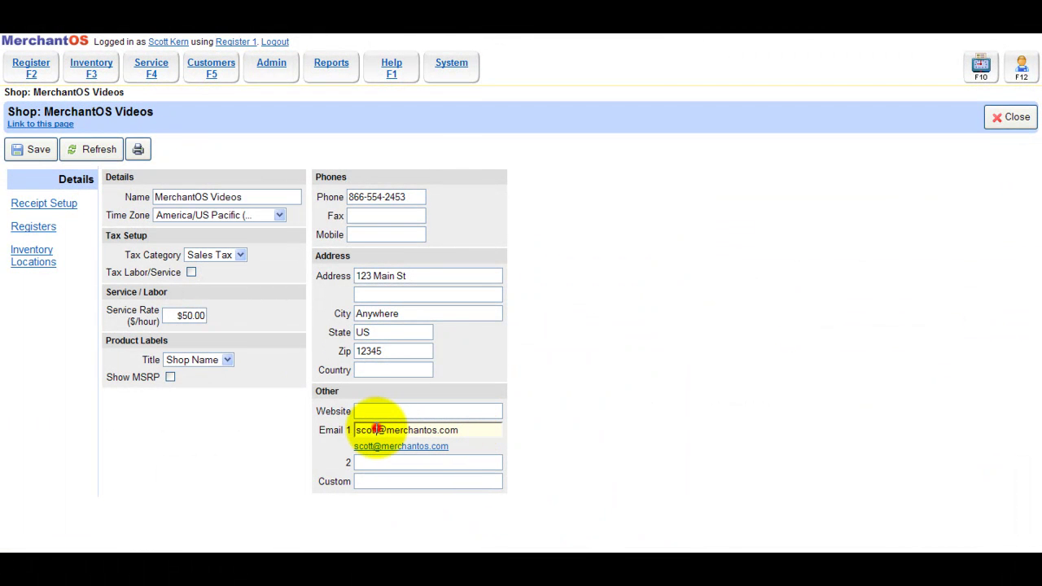
pyautogui.moveTo(376, 430); pyautogui.dragTo(323, 431)
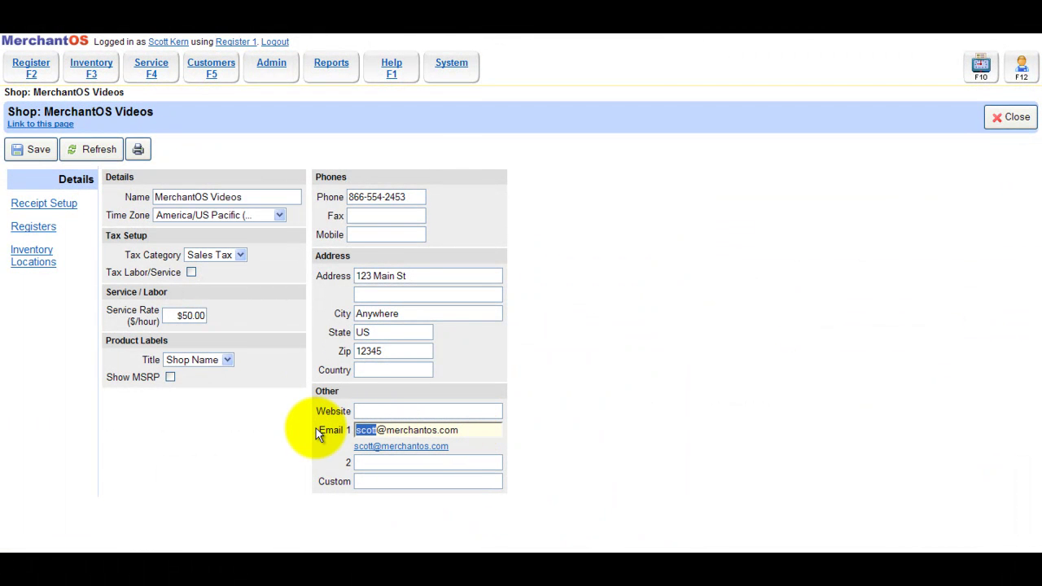
pyautogui.write('???')
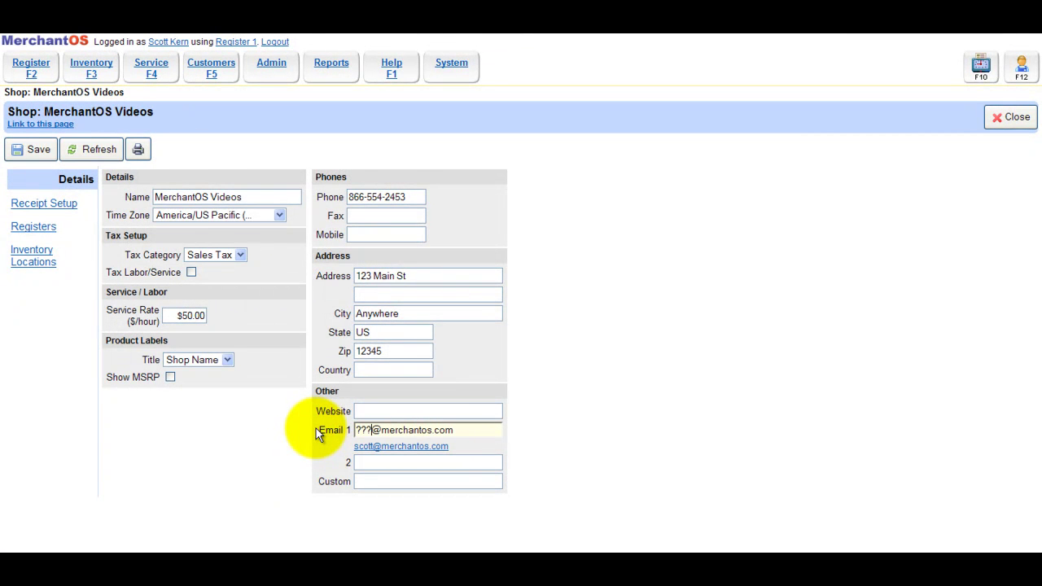
pyautogui.click(38, 149)
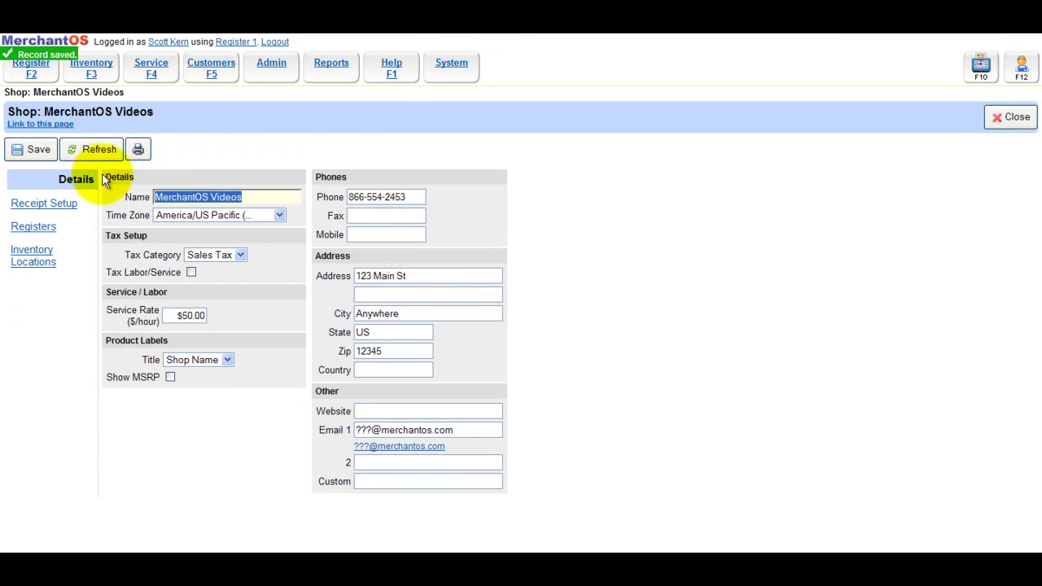
pyautogui.click(398, 69)
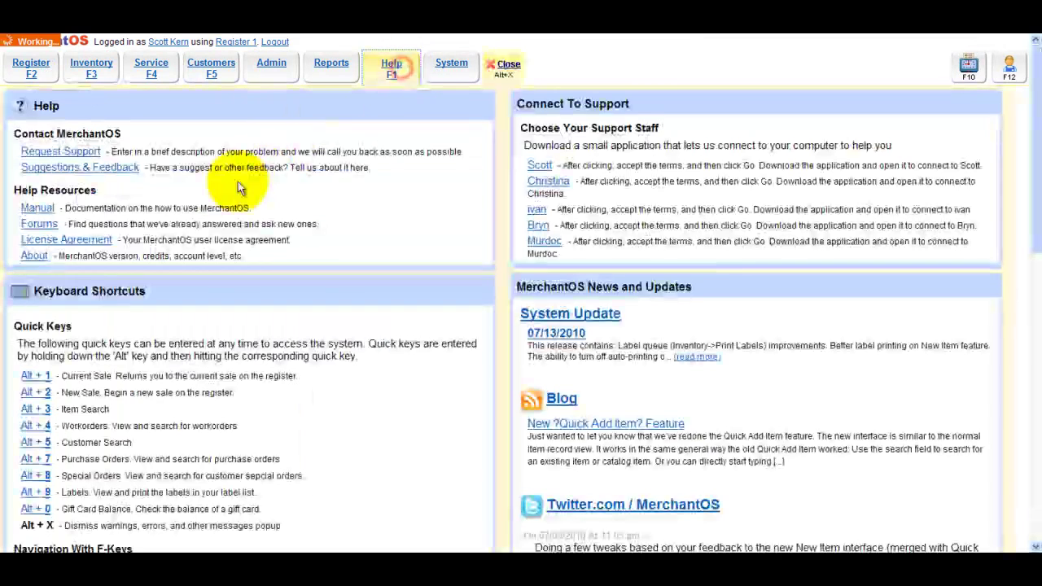
pyautogui.click(72, 153)
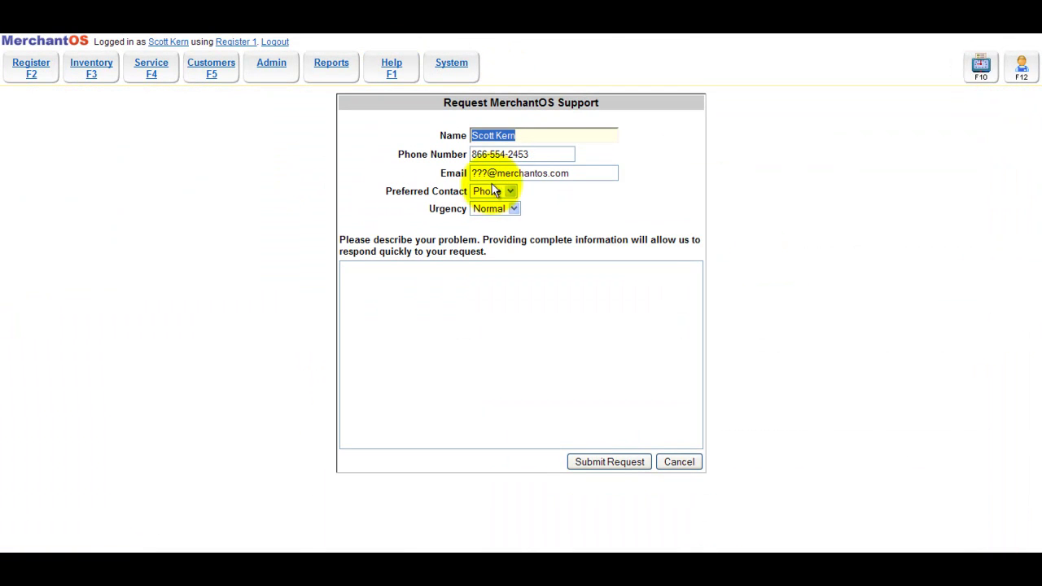
pyautogui.moveTo(581, 172); pyautogui.dragTo(471, 173)
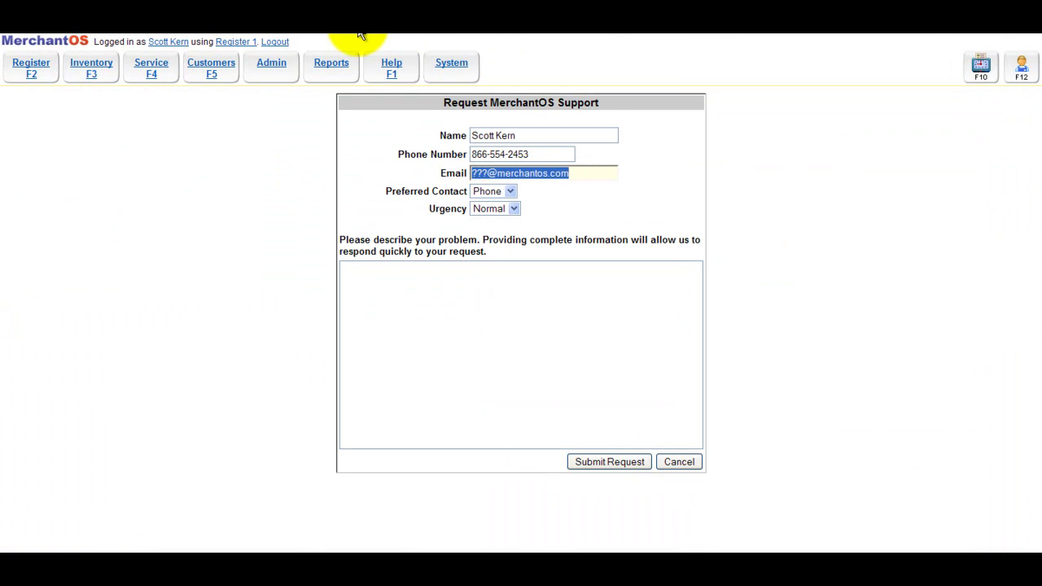
# - Replace the e-mail's placeholder name with the contact's name and save the shop details
pyautogui.click(274, 69)
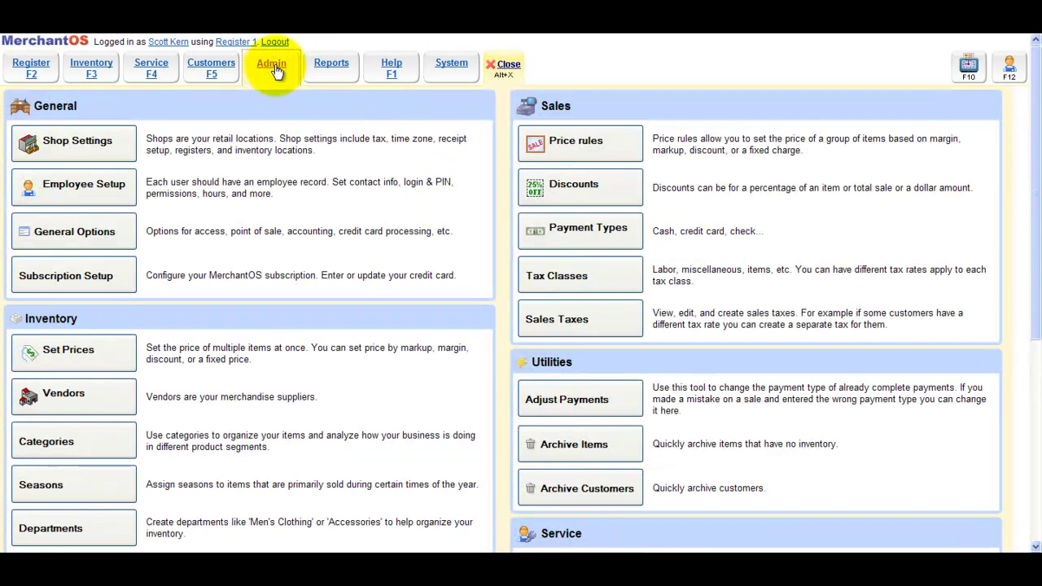
pyautogui.click(114, 139)
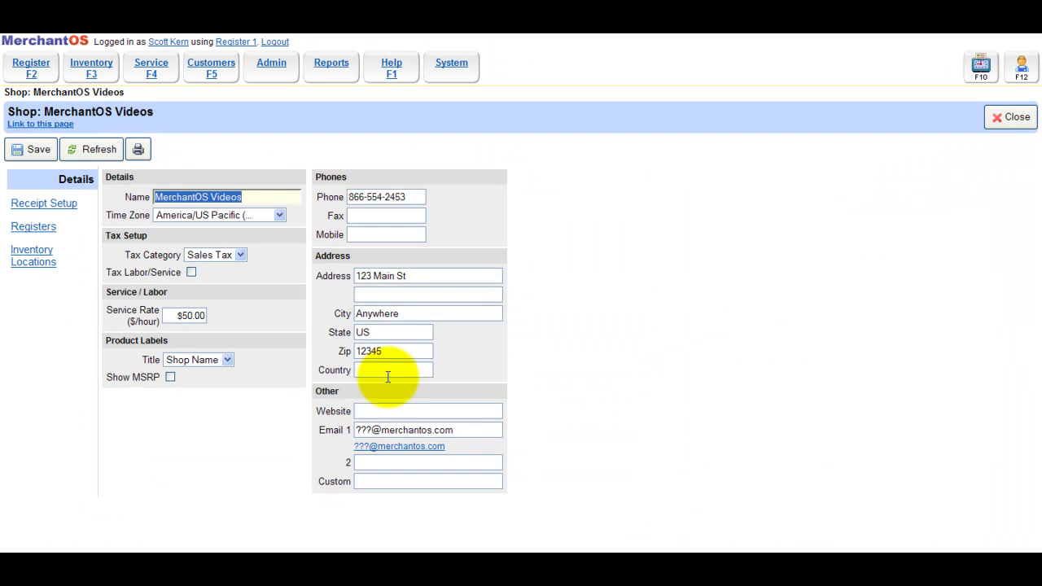
pyautogui.doubleClick(368, 430)
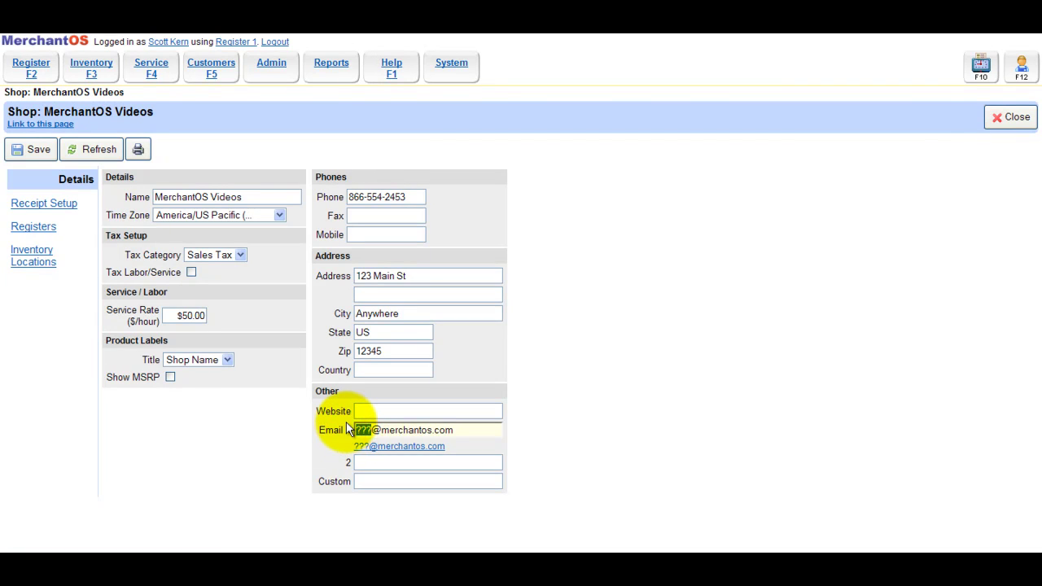
pyautogui.write('Scott')
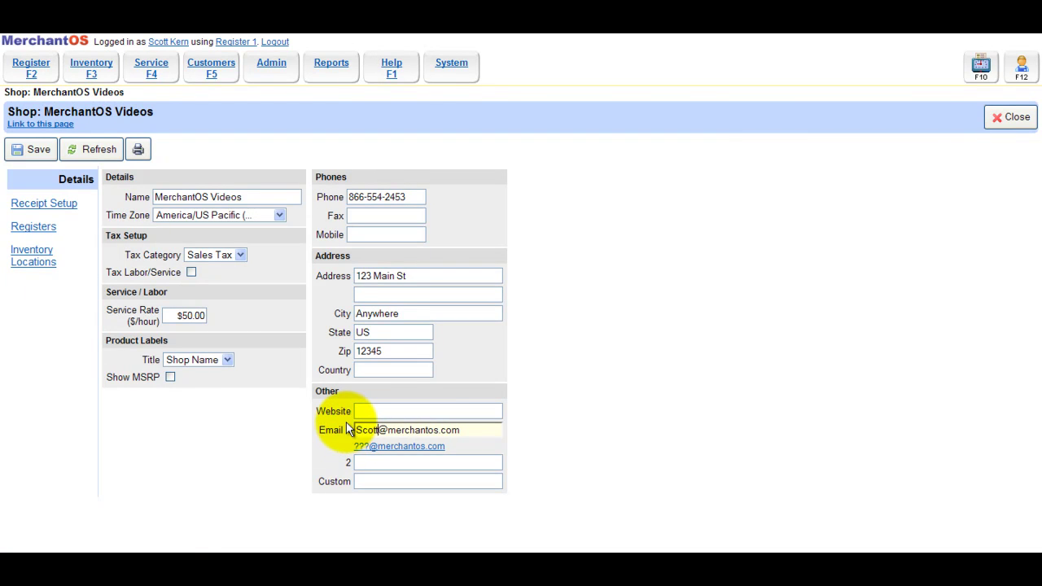
pyautogui.click(29, 150)
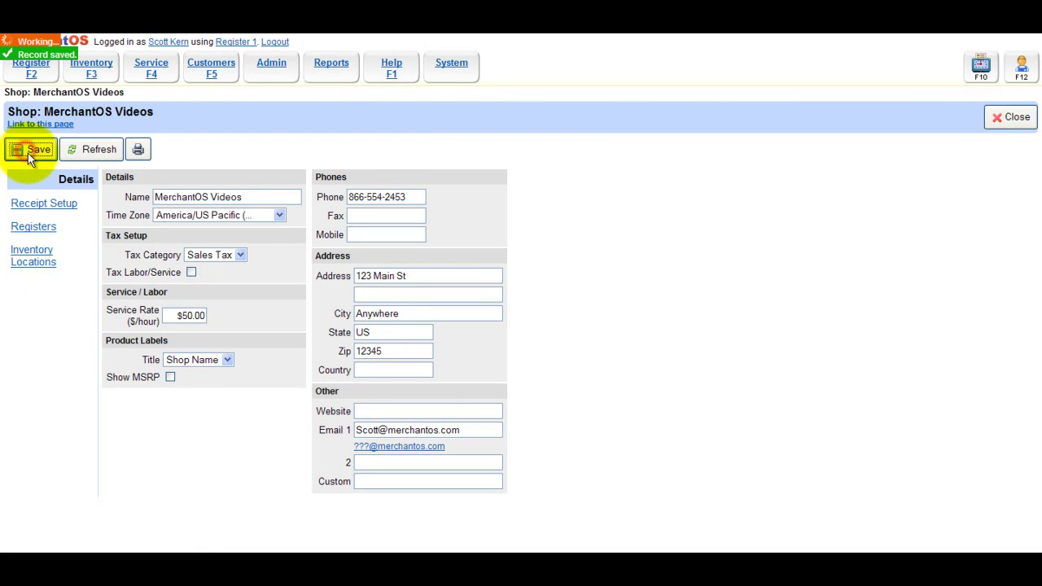
# - In General Options, keep United States as location and set auto logout delay to 999
pyautogui.click(274, 69)
pyautogui.click(97, 232)
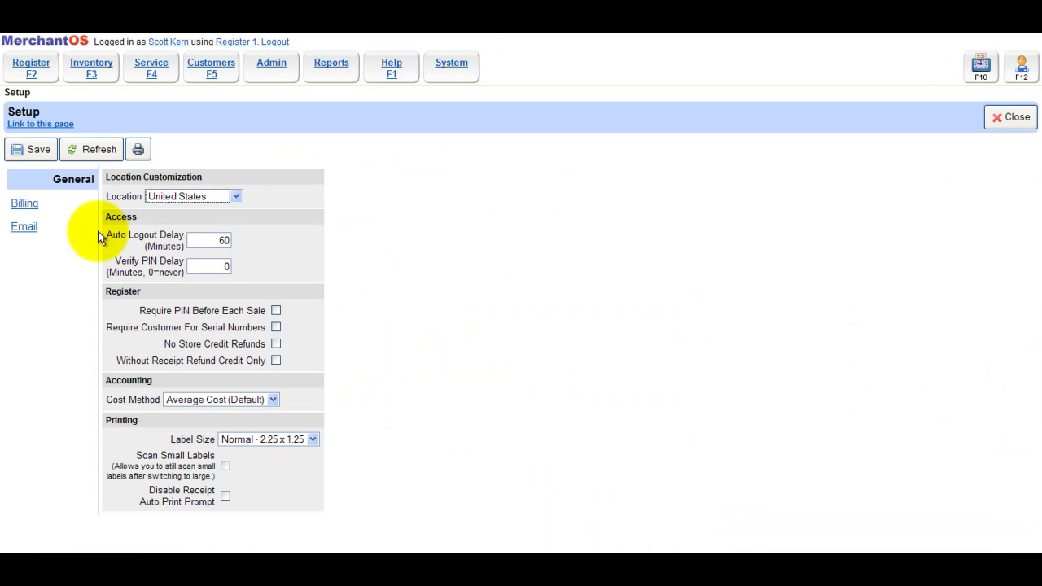
pyautogui.click(236, 198)
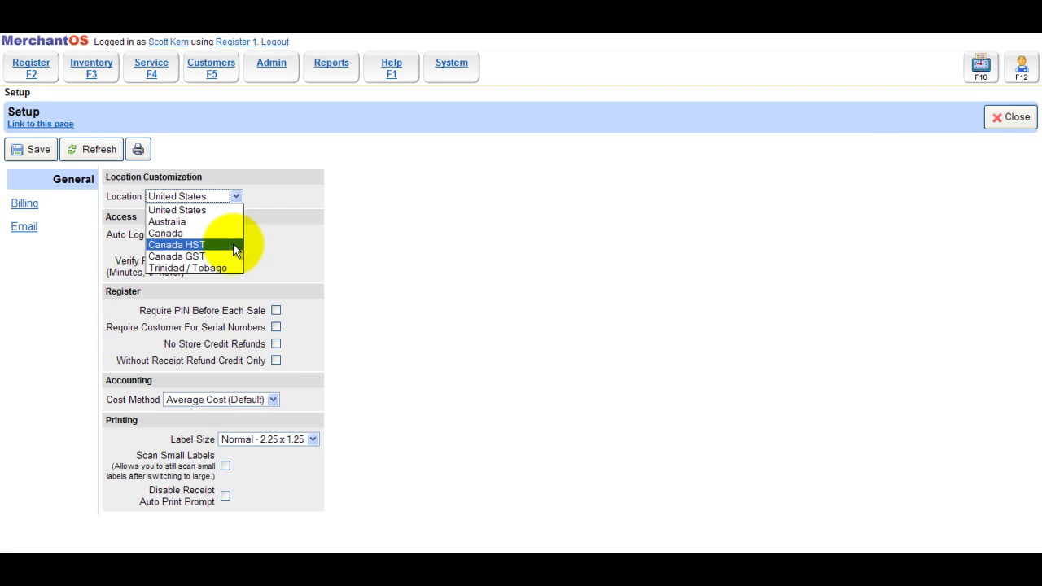
pyautogui.click(354, 211)
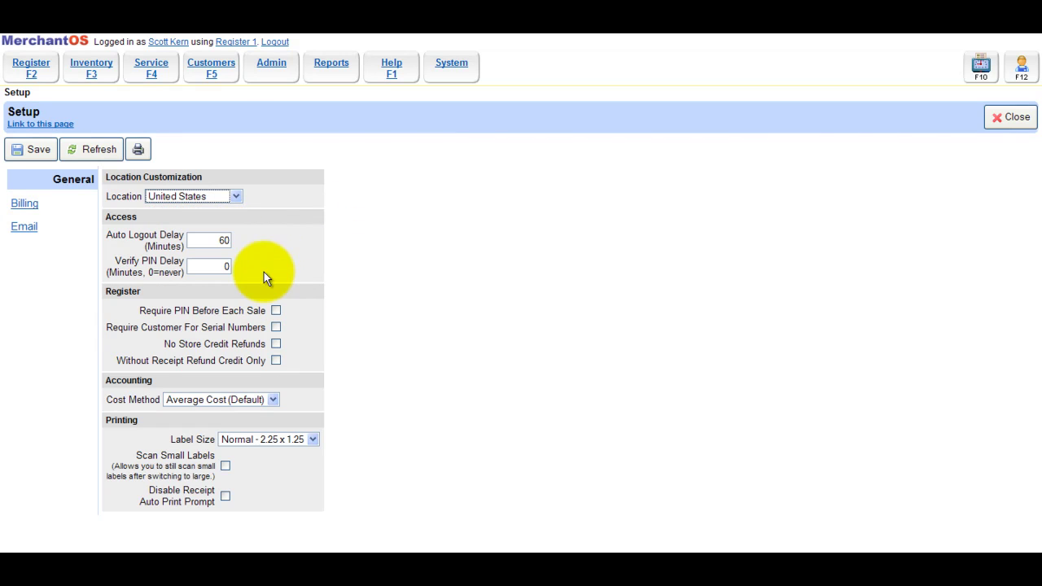
pyautogui.doubleClick(201, 240)
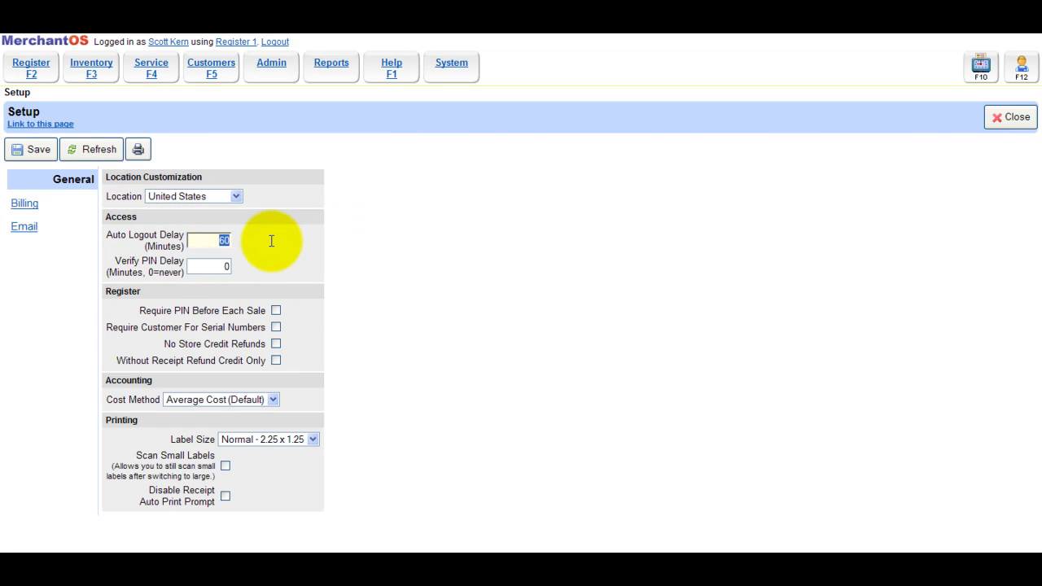
pyautogui.write('999')
# - Leave the PIN, serial-number customer and refund options all unchecked
pyautogui.doubleClick(219, 262)
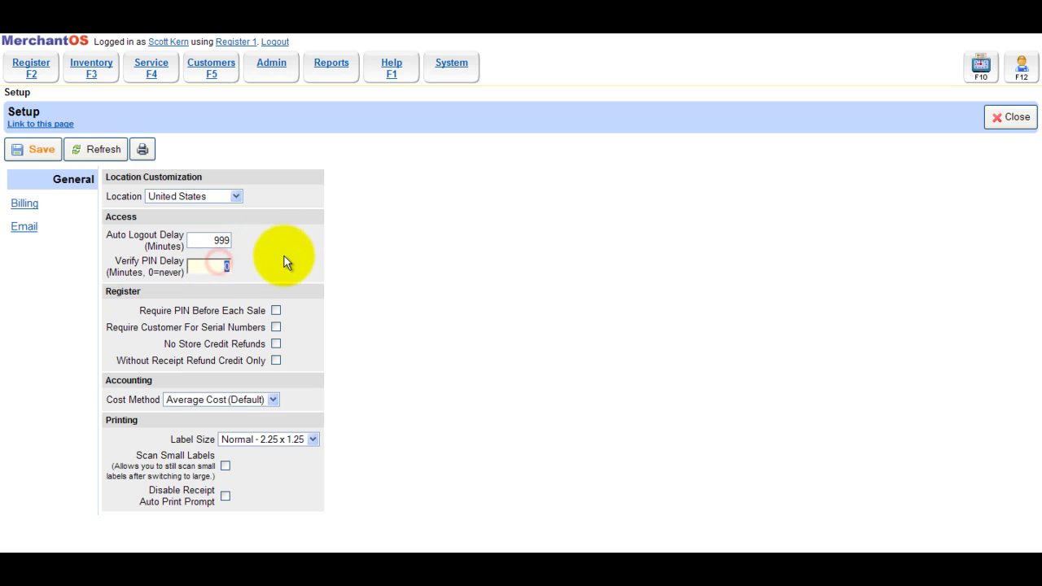
pyautogui.click(277, 313)
pyautogui.click(275, 310)
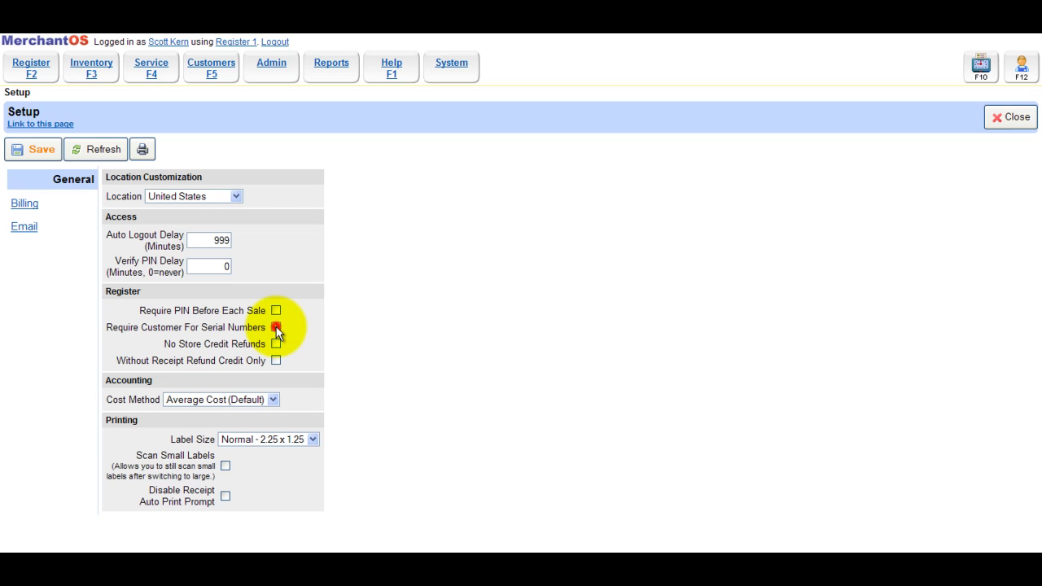
pyautogui.click(276, 327)
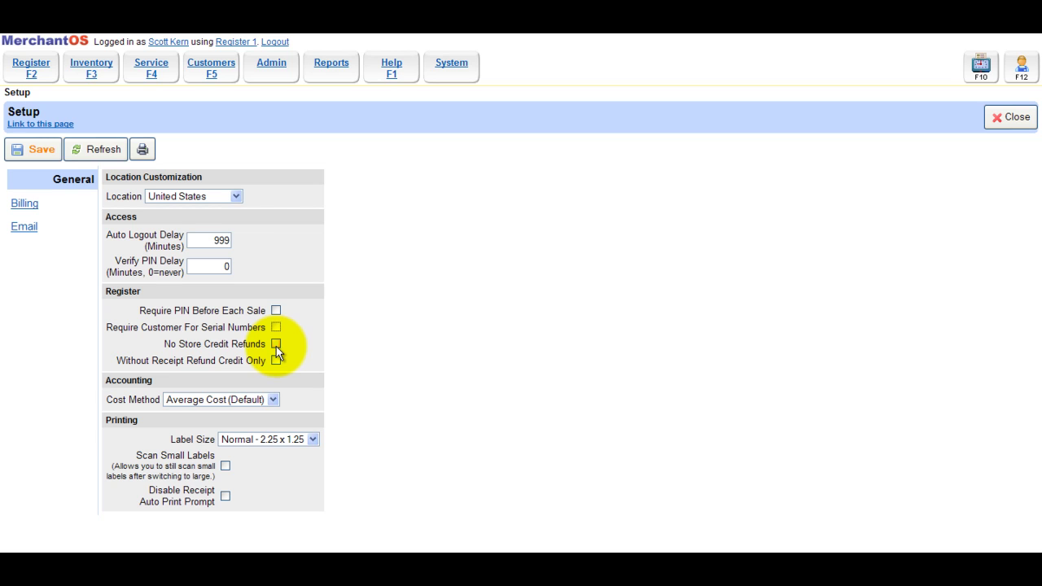
pyautogui.click(276, 345)
pyautogui.click(276, 345)
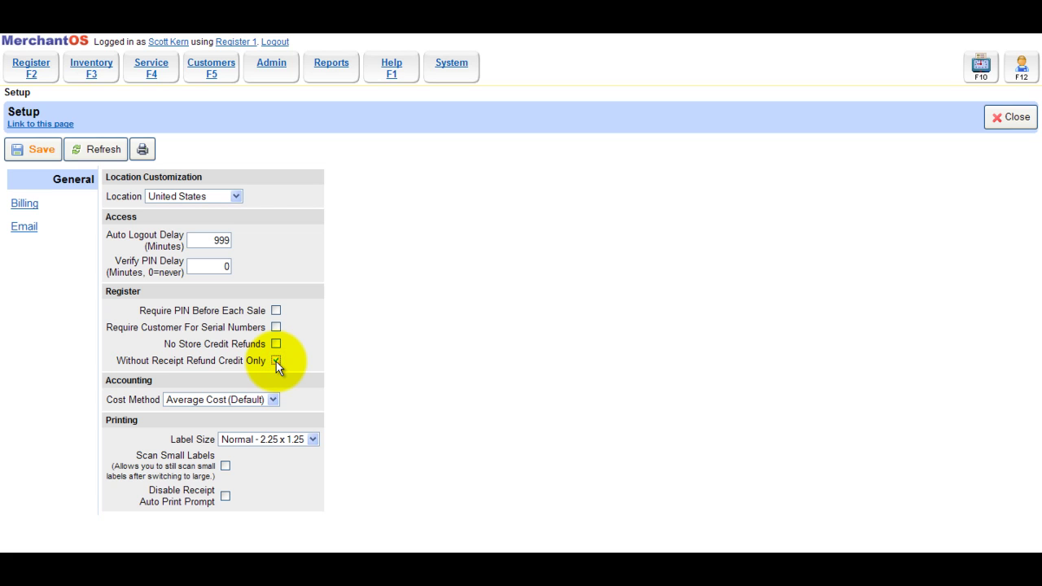
pyautogui.click(276, 361)
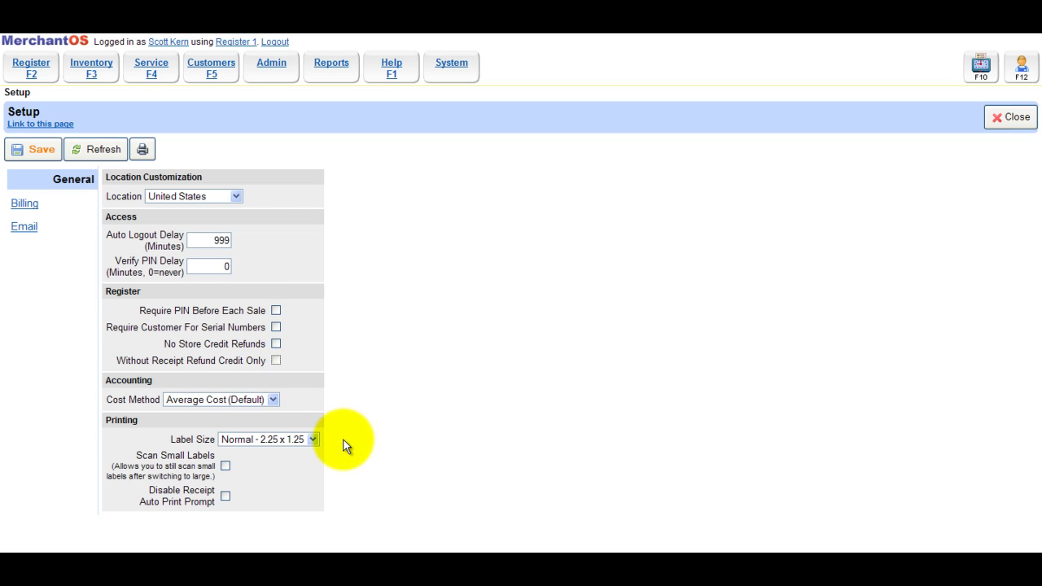
# - Keep the Normal label size and head back to the Admin area
pyautogui.click(312, 440)
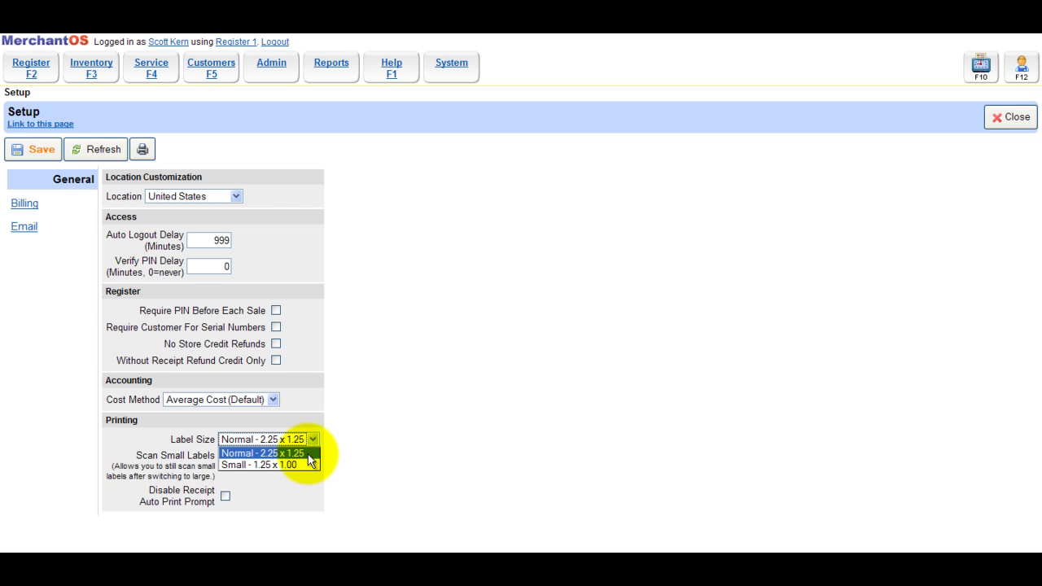
pyautogui.click(308, 454)
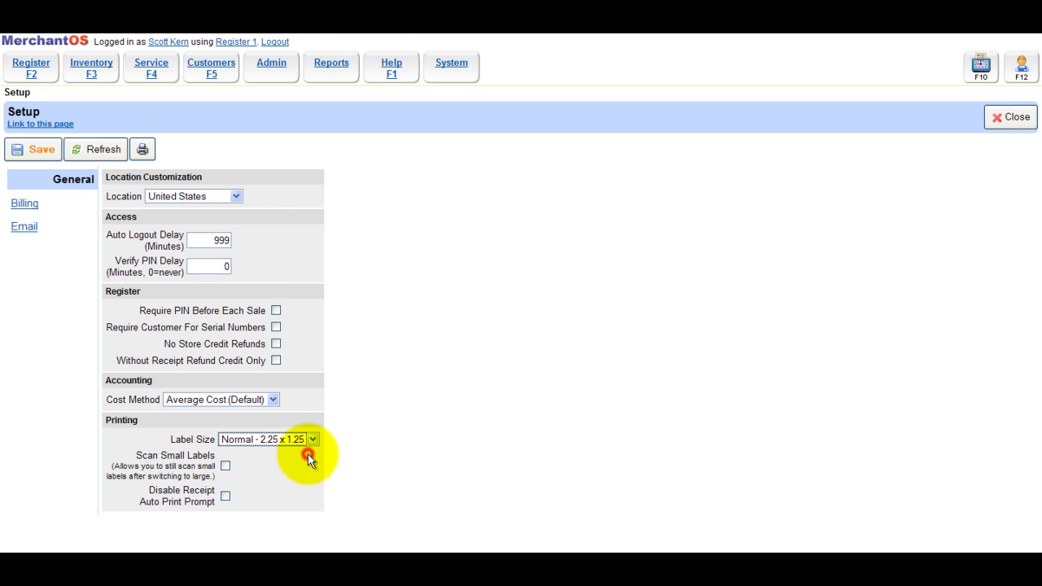
pyautogui.click(272, 73)
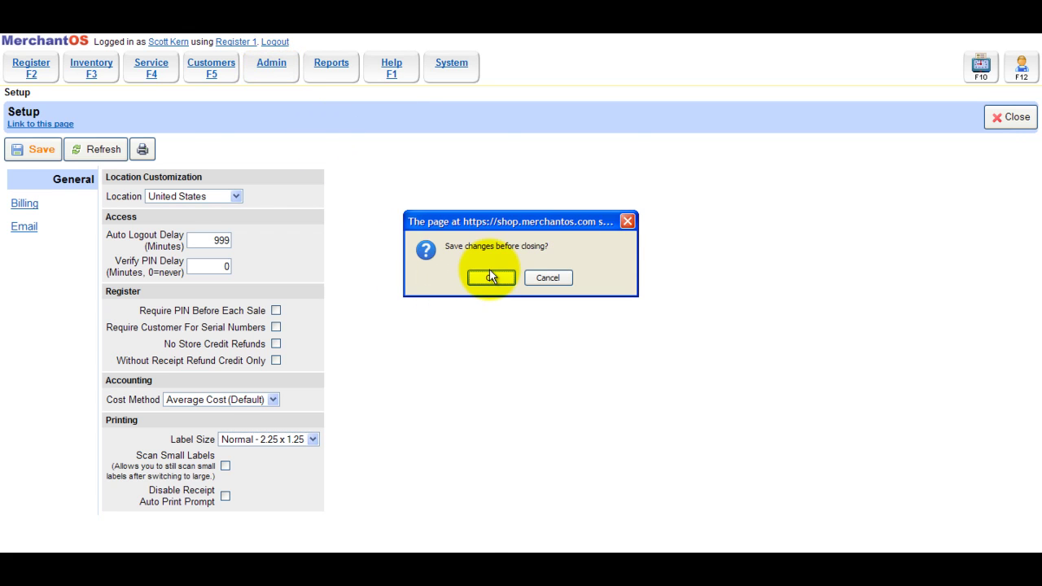
# - Save the general option changes and bring up the Sales Tax entry at 8.25%
pyautogui.click(491, 277)
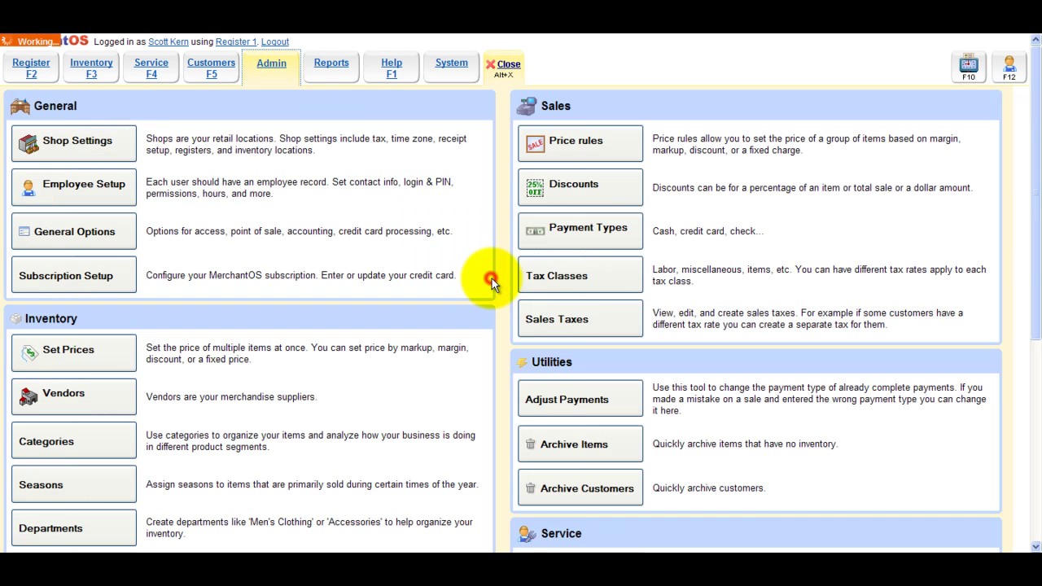
pyautogui.click(582, 319)
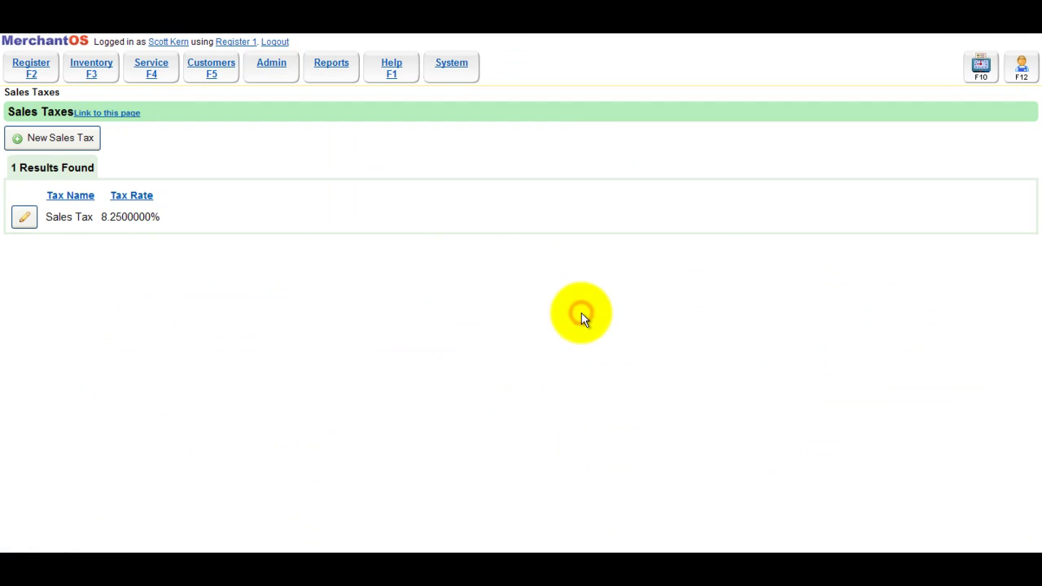
pyautogui.moveTo(103, 216); pyautogui.dragTo(197, 227)
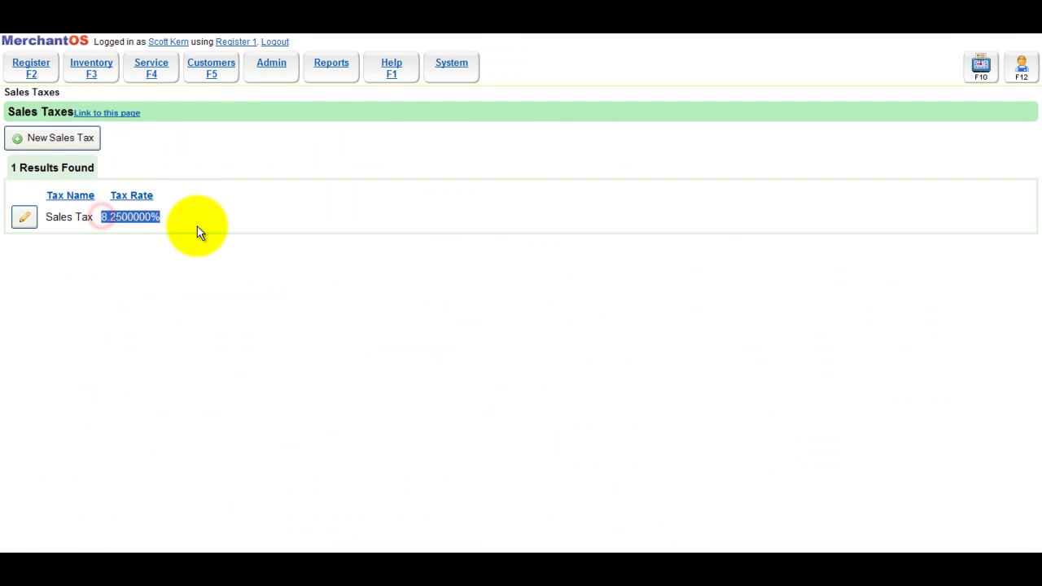
pyautogui.click(25, 217)
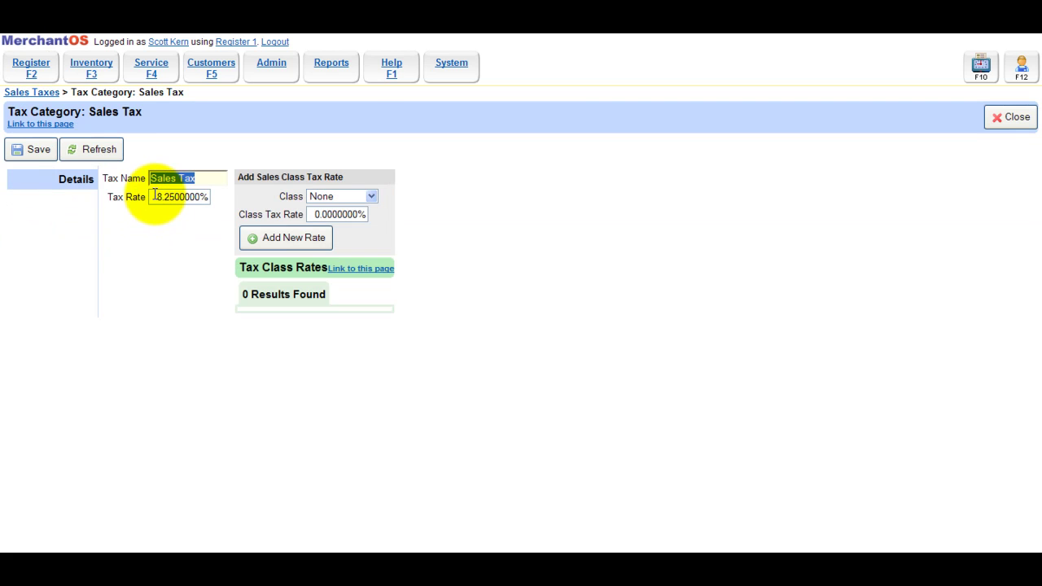
# - Replace the tax rate with 9.25 and save it
pyautogui.moveTo(155, 196); pyautogui.dragTo(238, 196)
pyautogui.press('BackSpace')
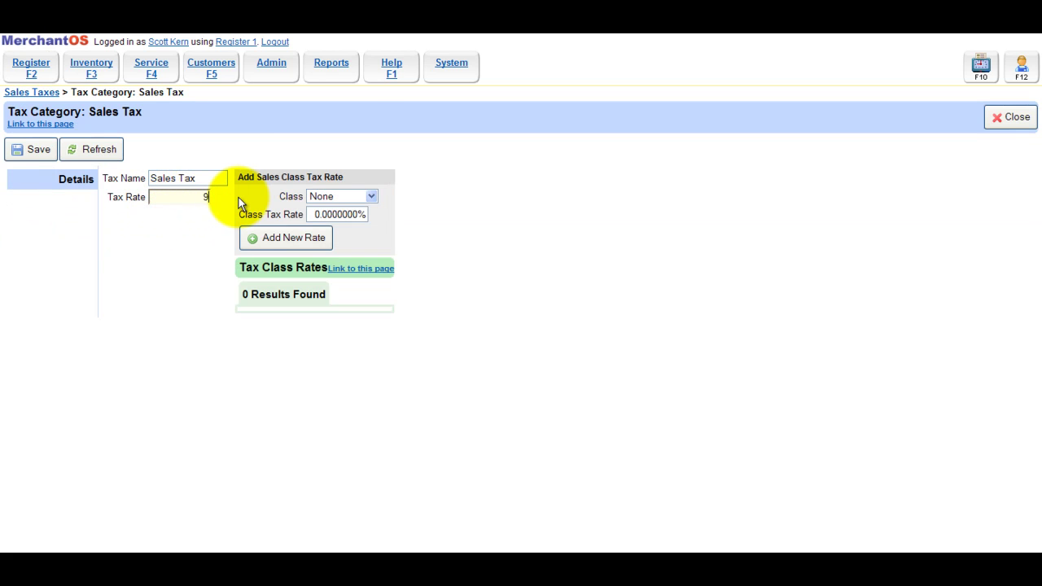
pyautogui.write('9.25')
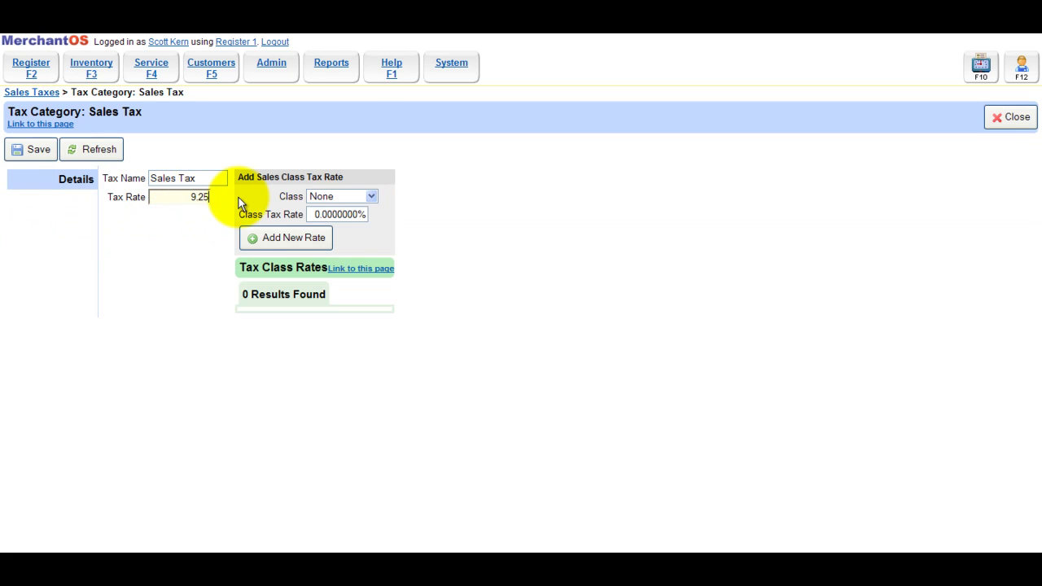
pyautogui.click(35, 151)
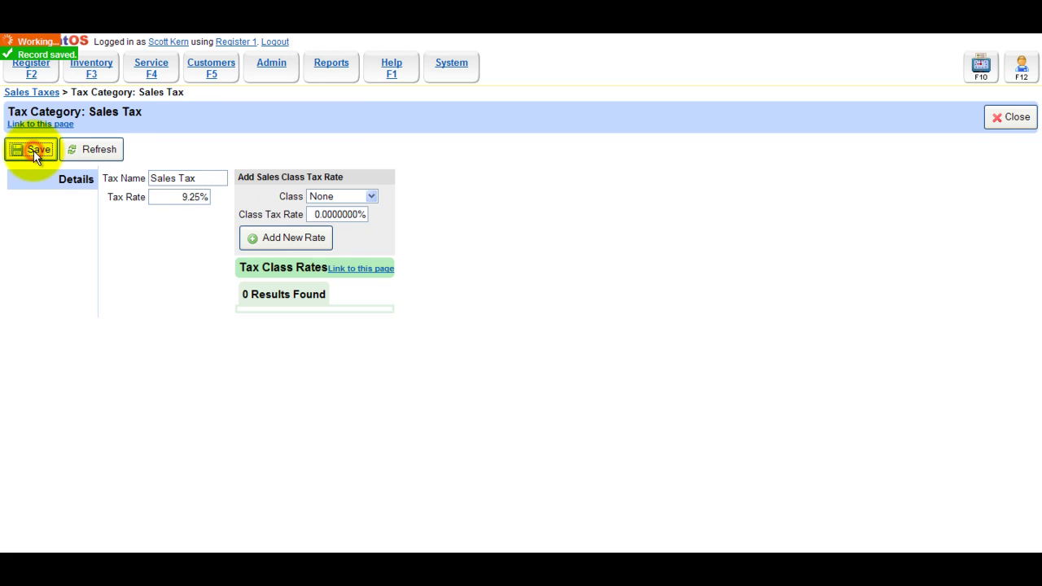
pyautogui.click(155, 196)
# - Start a new sale and add 'test item', showing $9.25 tax and $109.25 total
pyautogui.click(47, 77)
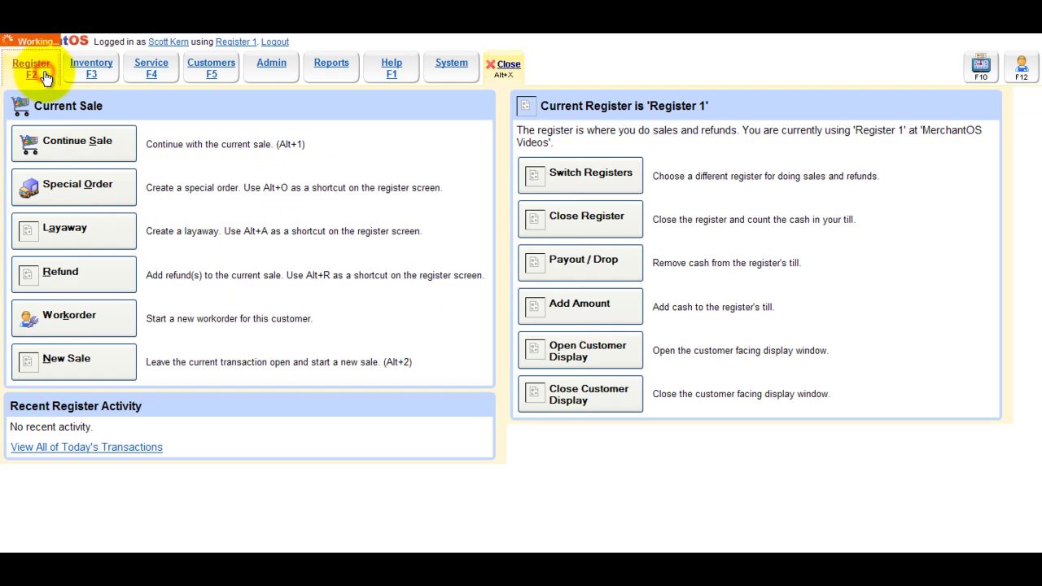
pyautogui.click(83, 359)
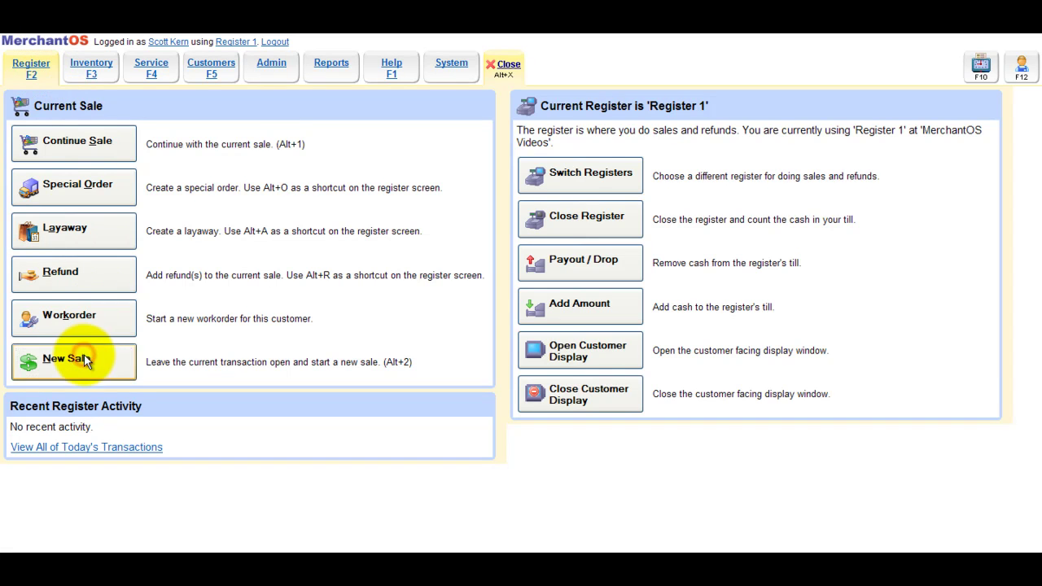
pyautogui.click(120, 136)
pyautogui.write('test item')
pyautogui.press('Return')
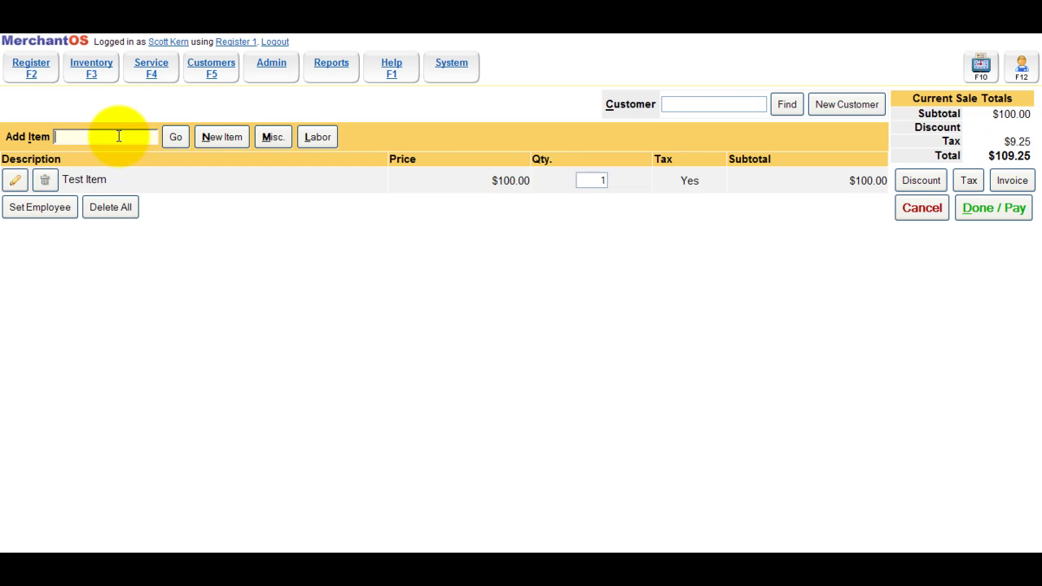